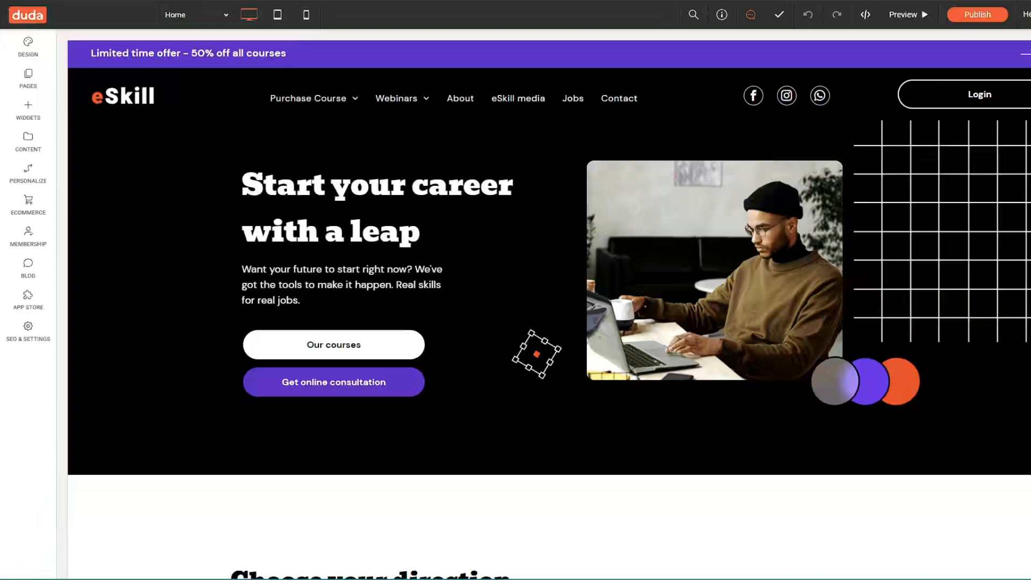
Step: Open the TheCamel.Co app's dashboard from the App Store
click(32, 301)
scroll(201, 456, down, 6)
scroll(223, 502, up, 6)
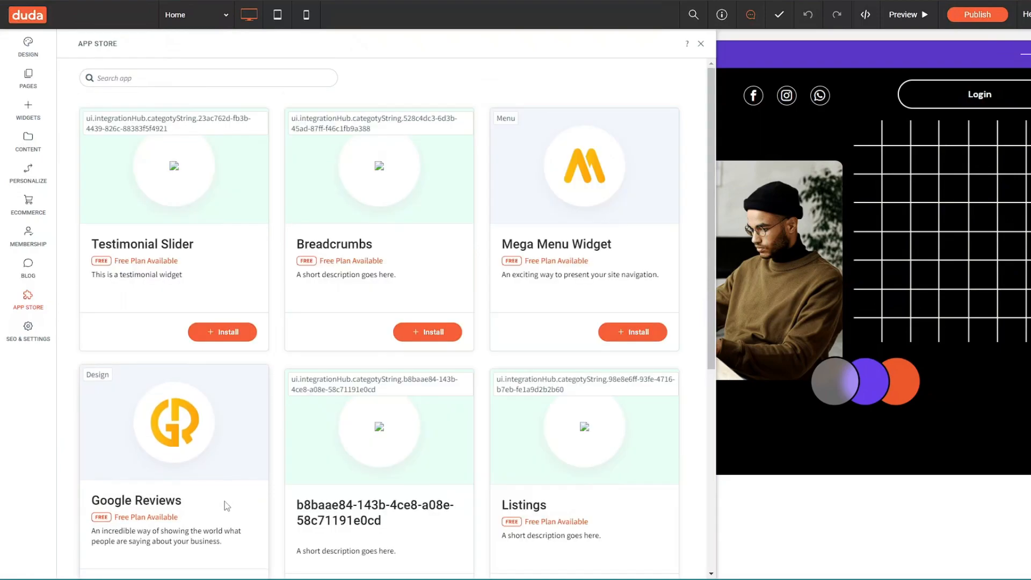
click(226, 507)
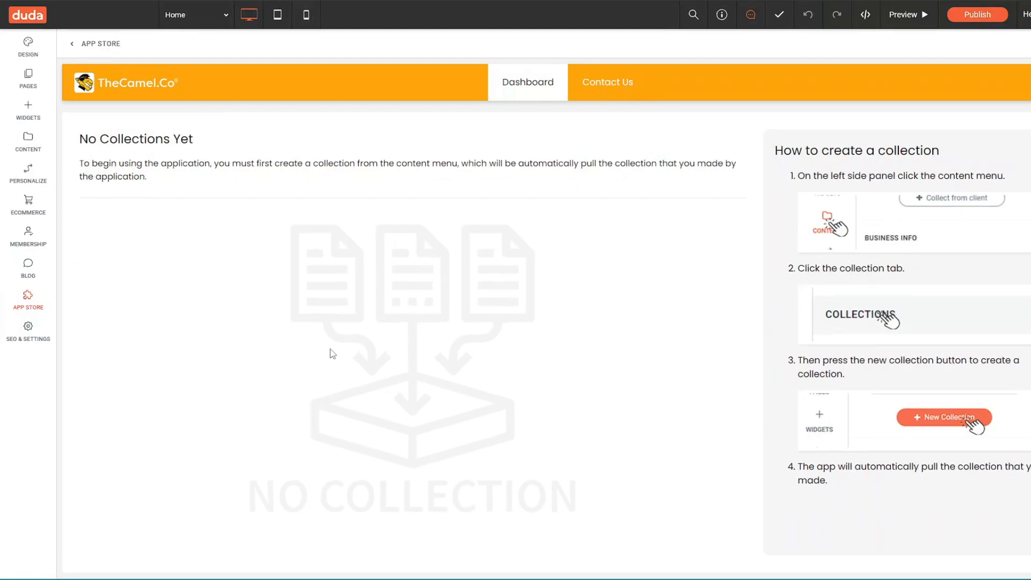
Step: Create a new internal collection in the content library and name it Car Collection
click(44, 152)
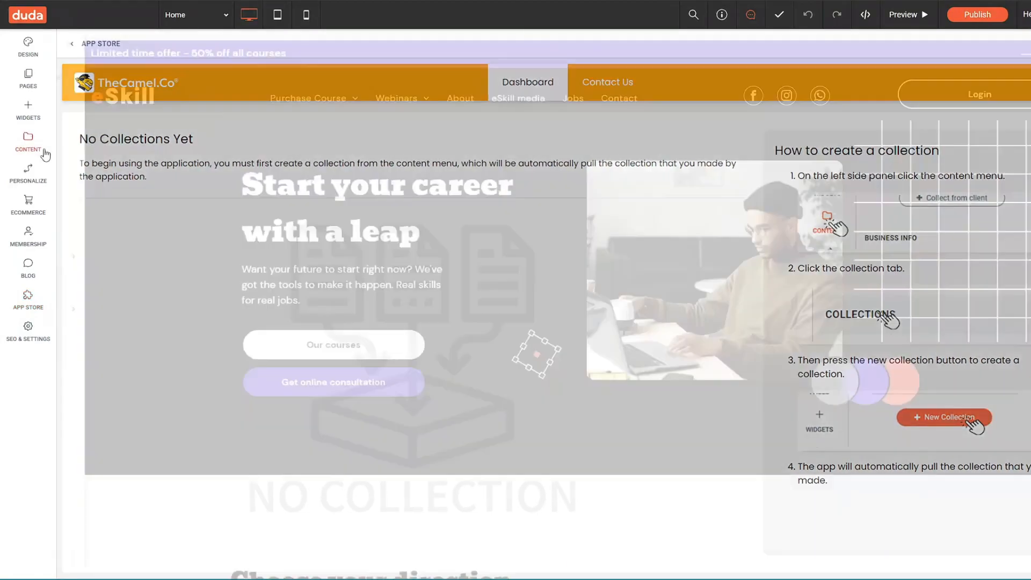
click(173, 255)
click(168, 115)
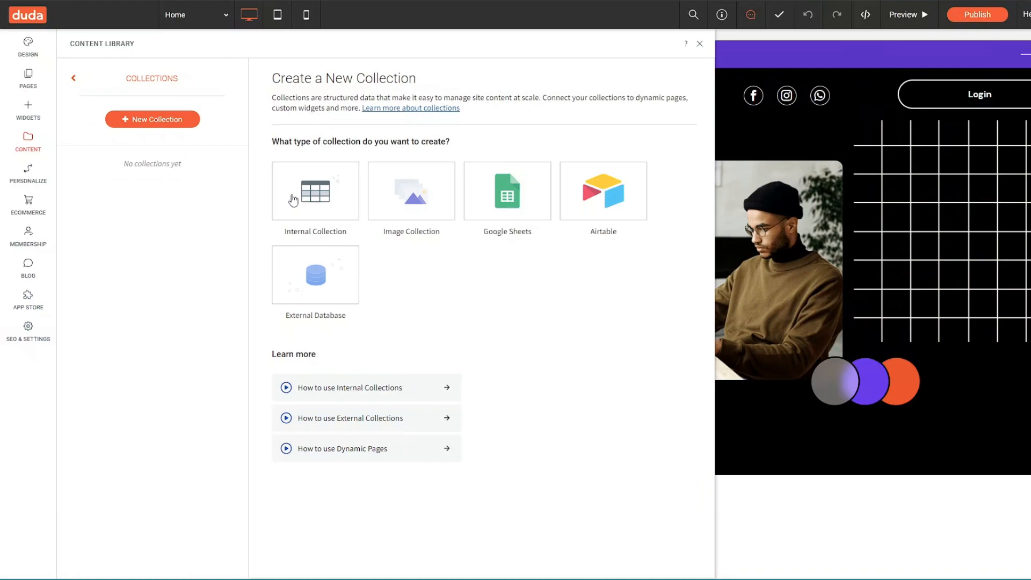
click(295, 202)
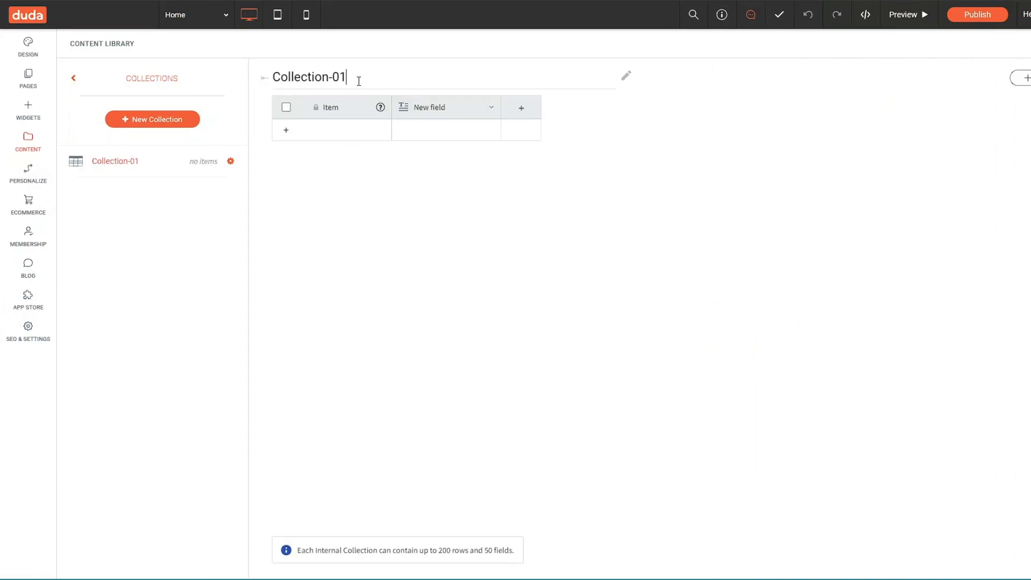
click(358, 81)
text(Car Collection)
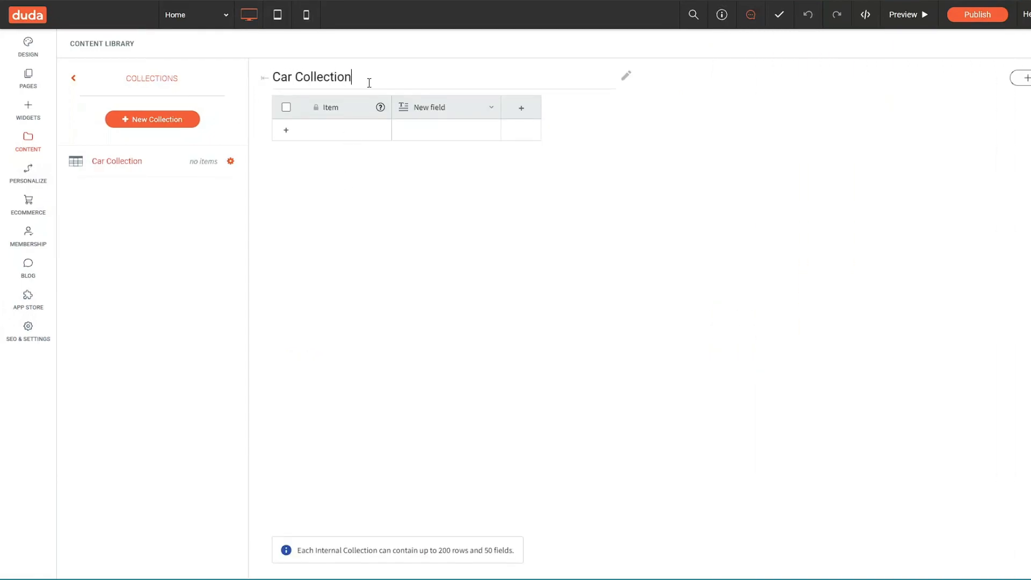
Step: Rename the collection's first field to Name and enter Blue Car for the first item
click(482, 110)
key(ctrl+a)
text(Name)
key(Return)
click(465, 135)
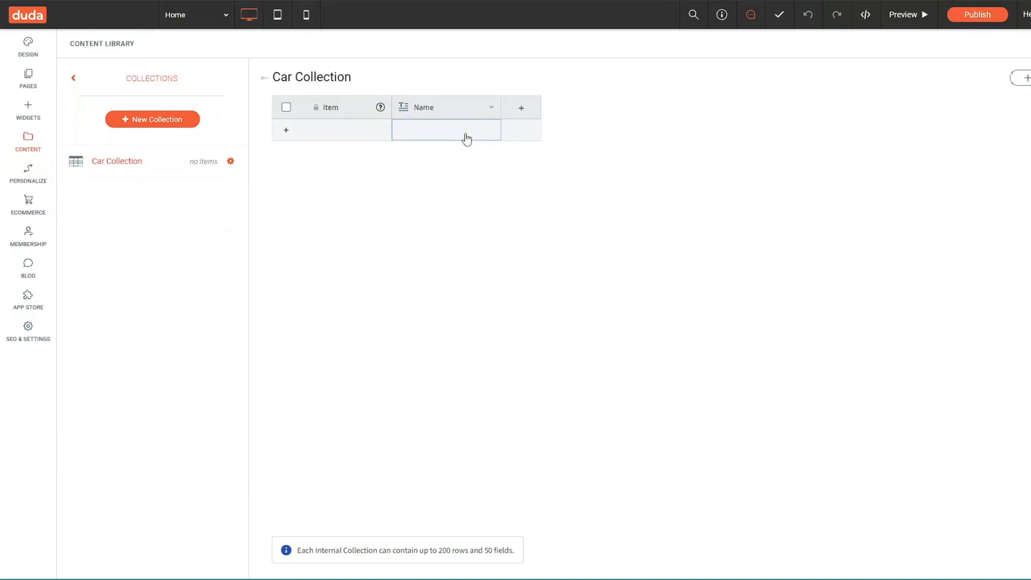
click(564, 210)
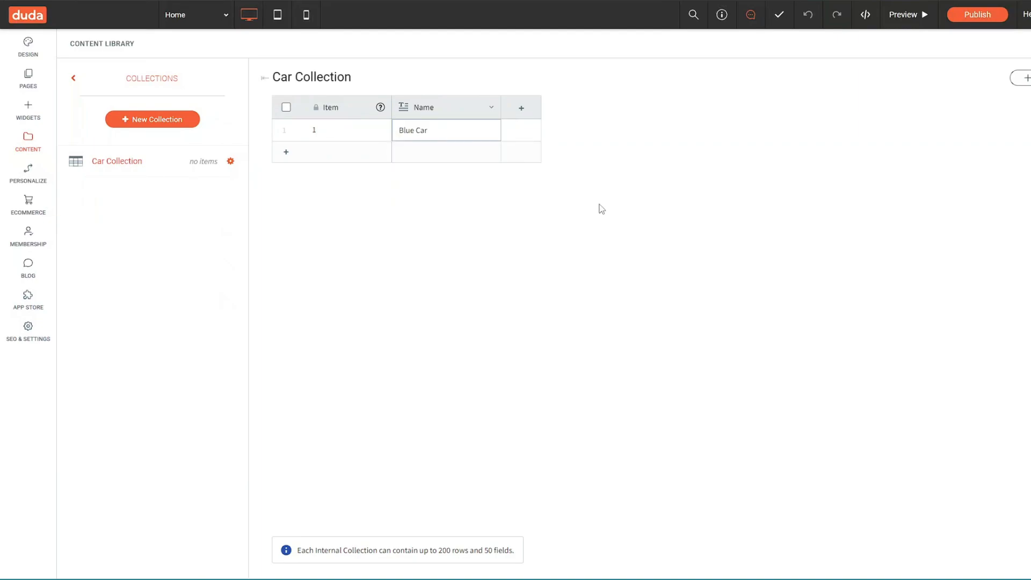
Step: Add a Rich Text field named Description to the Car Collection
click(523, 110)
triple_click(557, 141)
text(De)
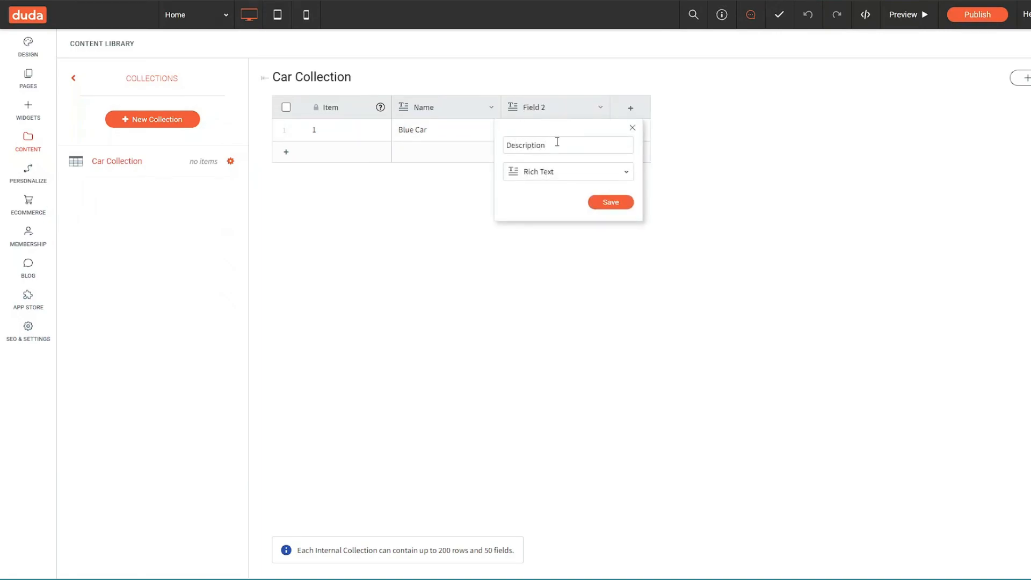
text(scription)
key(Return)
Step: Fill the Blue Car item's Description with the sentence "This is a blue car." repeated several times
click(564, 134)
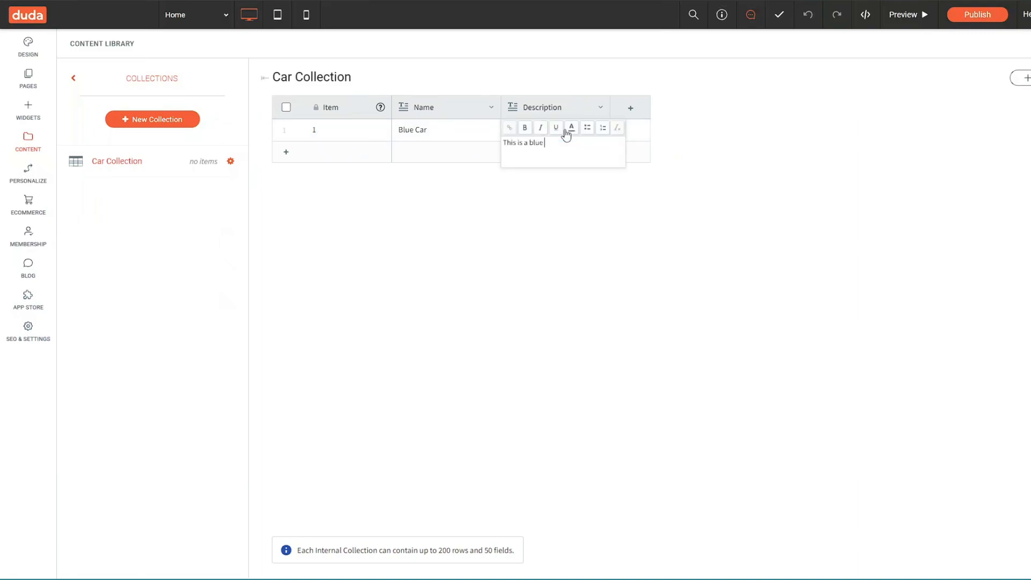
key(ctrl+a)
key(Right)
key(ctrl+a)
key(ctrl+c)
key(Right)
key(ctrl+v)
key(ctrl+v)
key(ctrl+v)
key(Return)
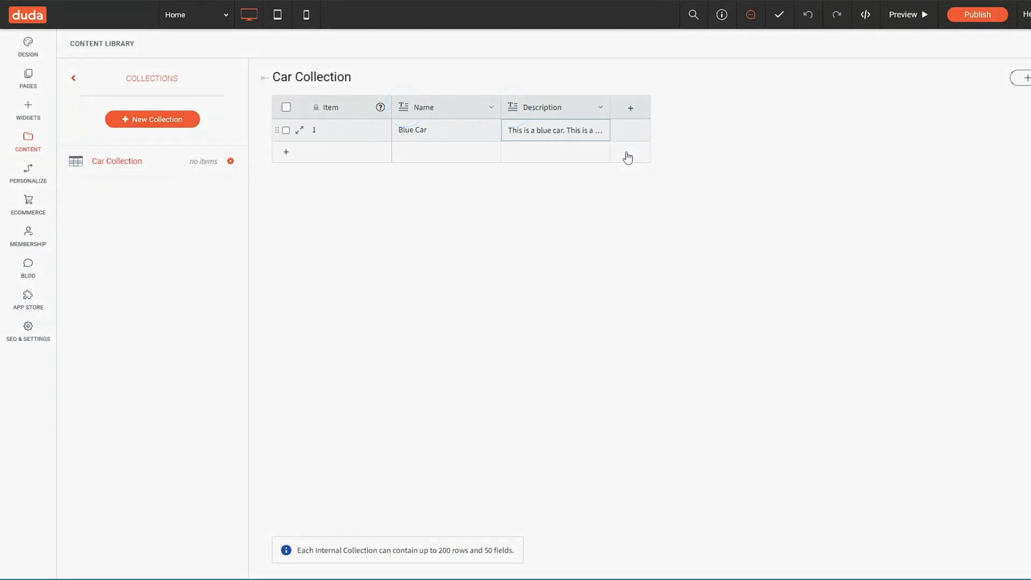
click(822, 169)
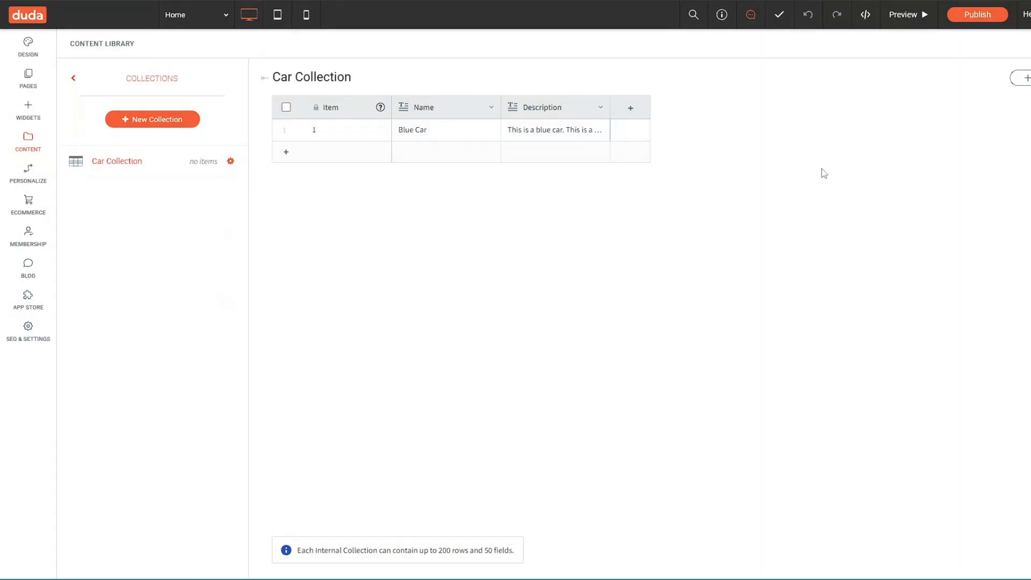
Step: Add a field named Image with the Image type to the Car Collection
click(634, 109)
triple_click(660, 143)
key(BackSpace)
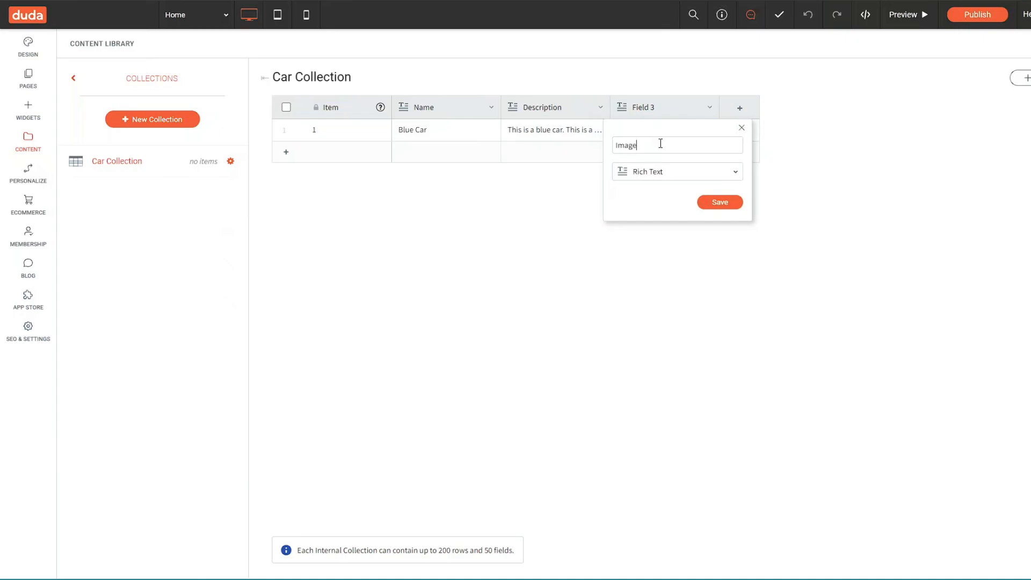
click(671, 178)
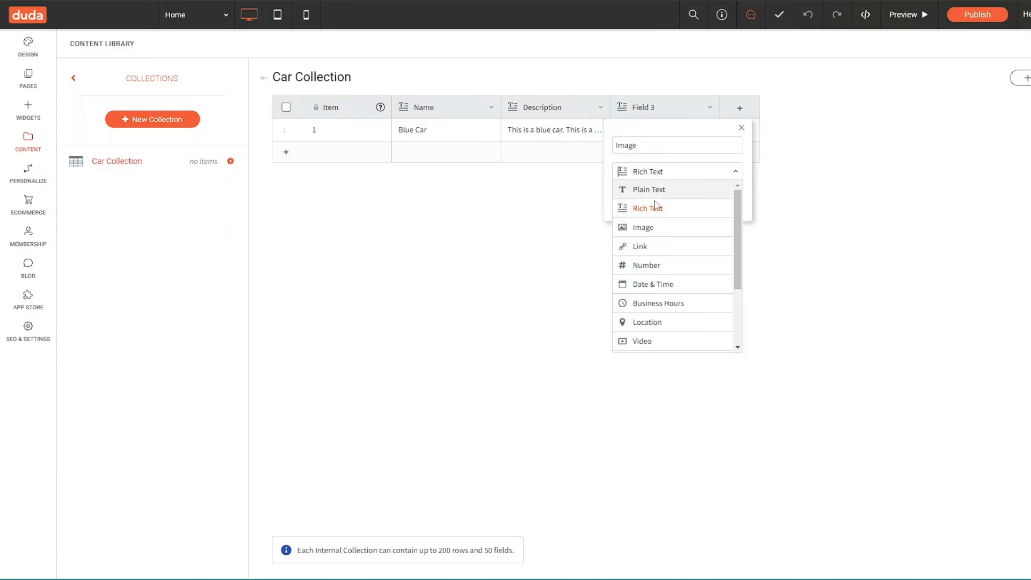
click(652, 228)
click(719, 203)
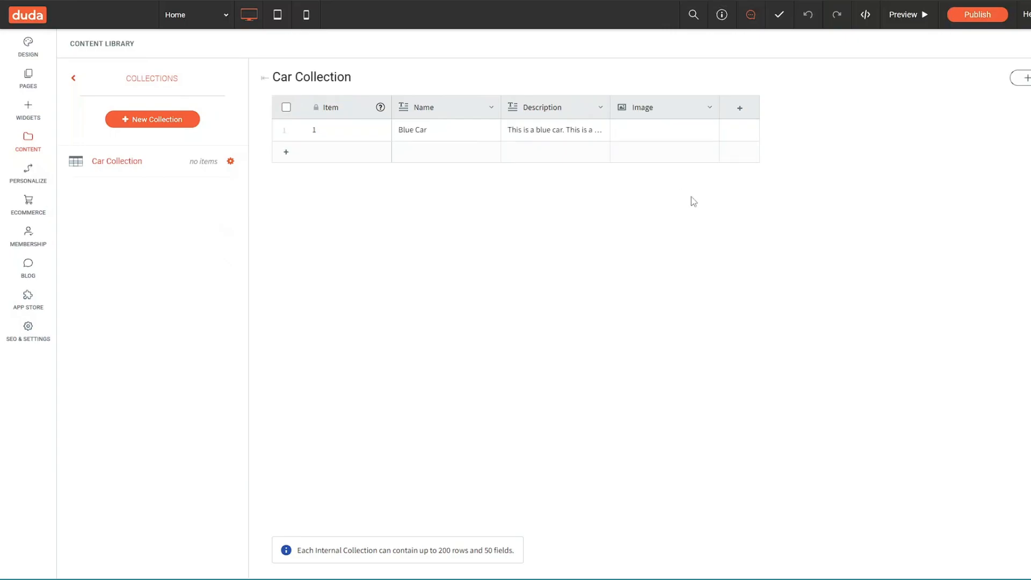
Step: Set the Blue Car item's image to blue-car.jpg from the site images
click(674, 134)
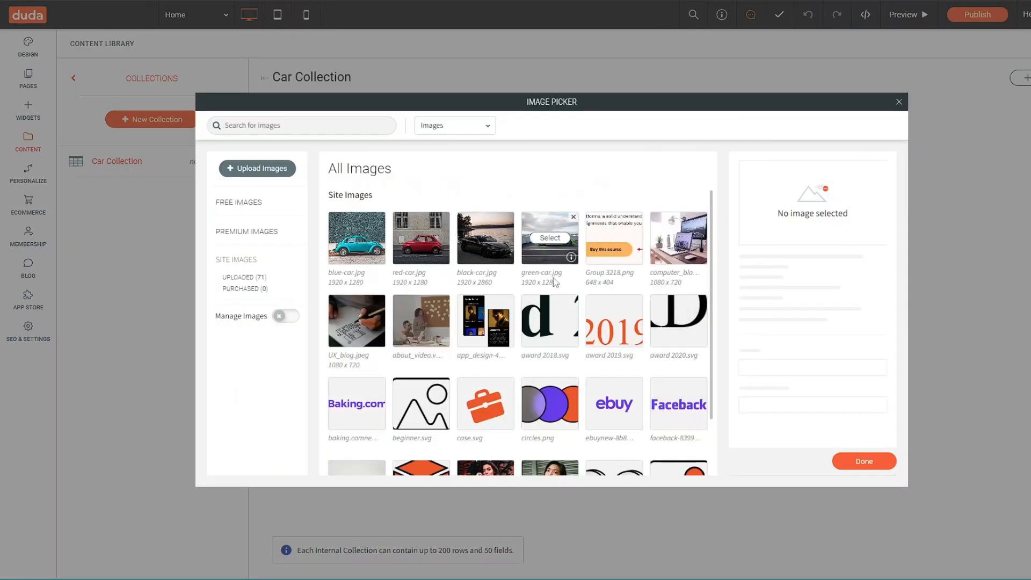
click(352, 250)
click(862, 463)
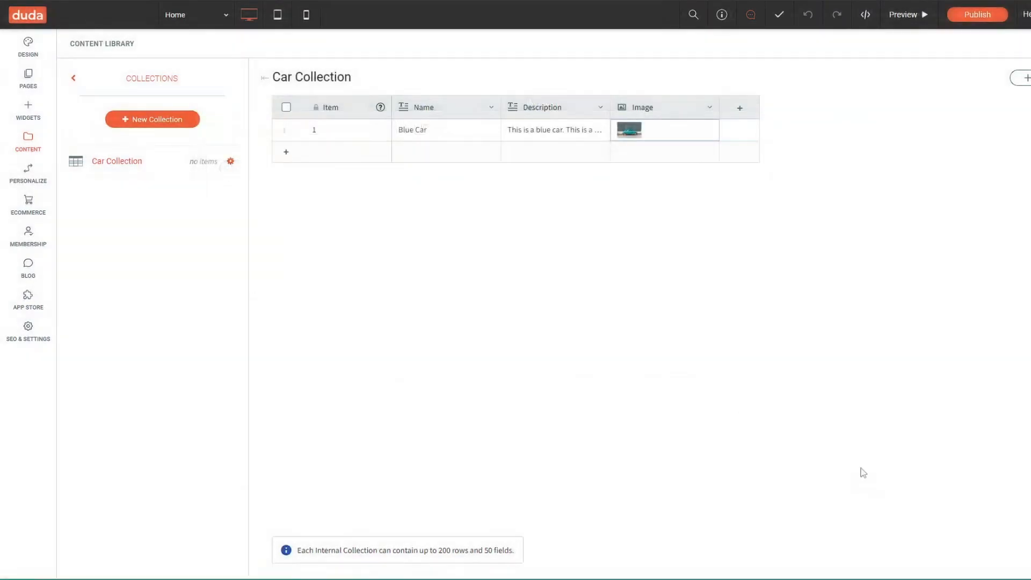
click(735, 114)
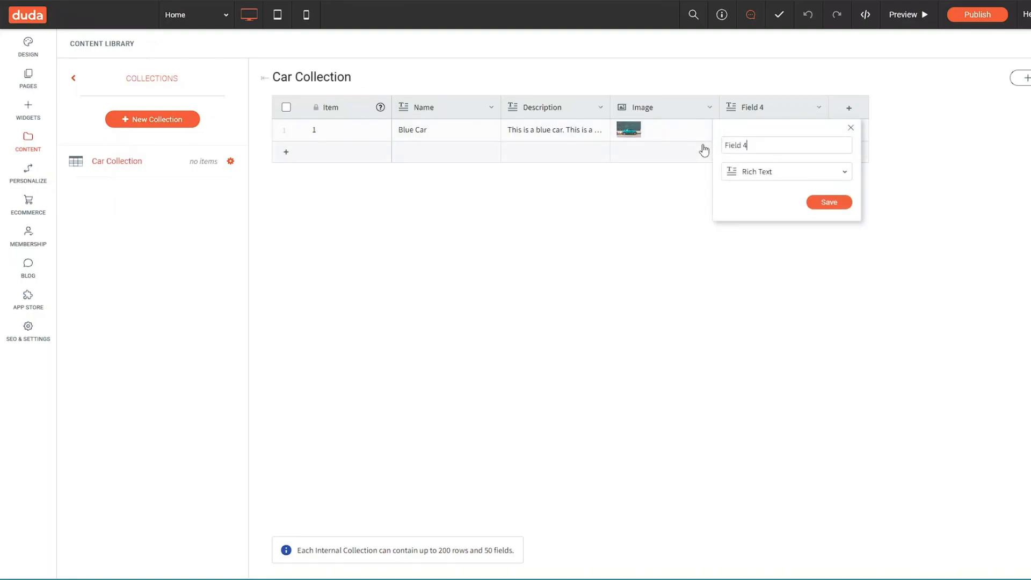
triple_click(767, 145)
key(BackSpace)
click(821, 202)
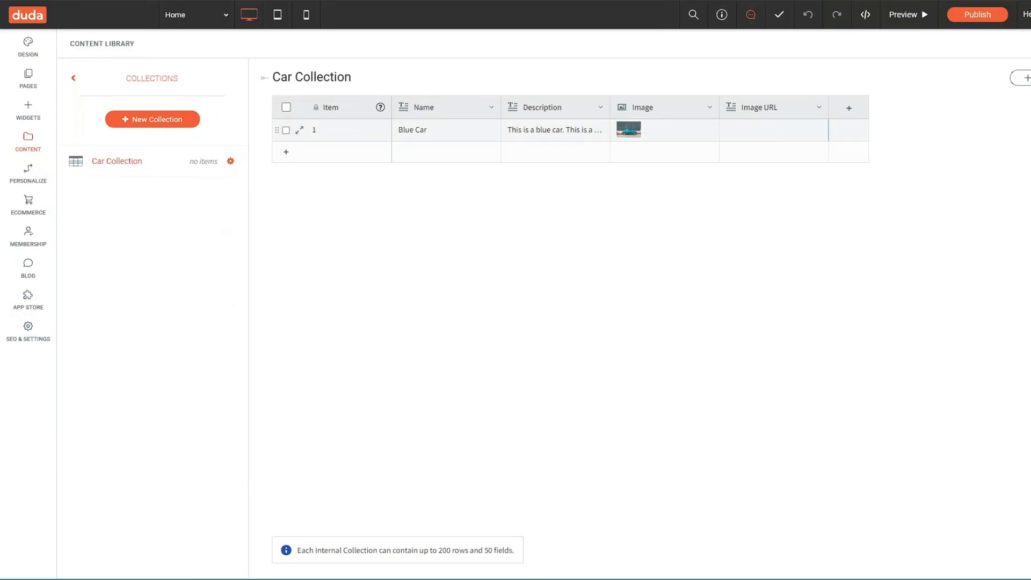
click(761, 134)
click(762, 133)
key(ctrl+v)
key(Return)
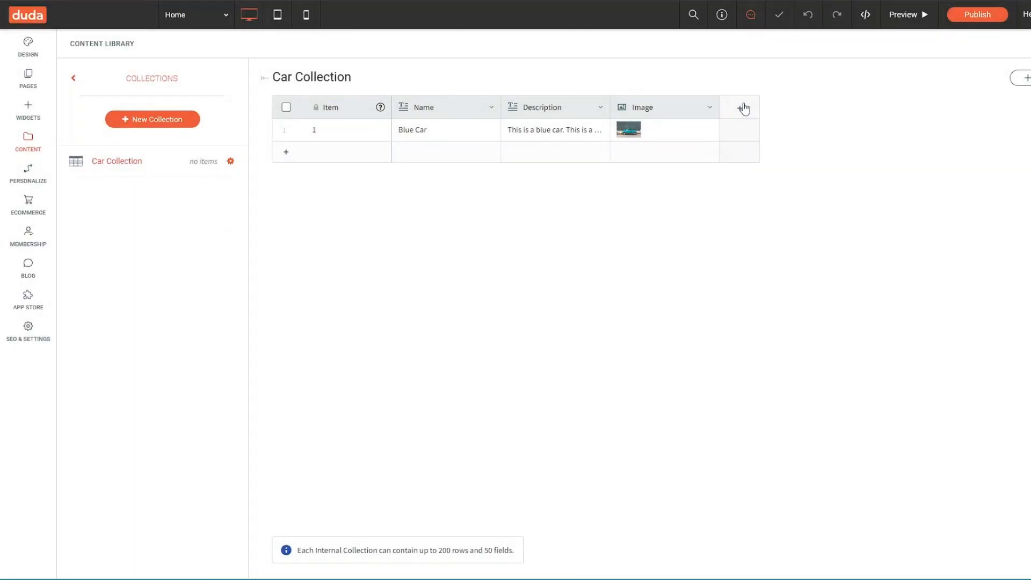
Step: Add a Rich Text field named Page URL and enter blue-car for the Blue Car item
click(744, 108)
key(ctrl+a)
text(Page)
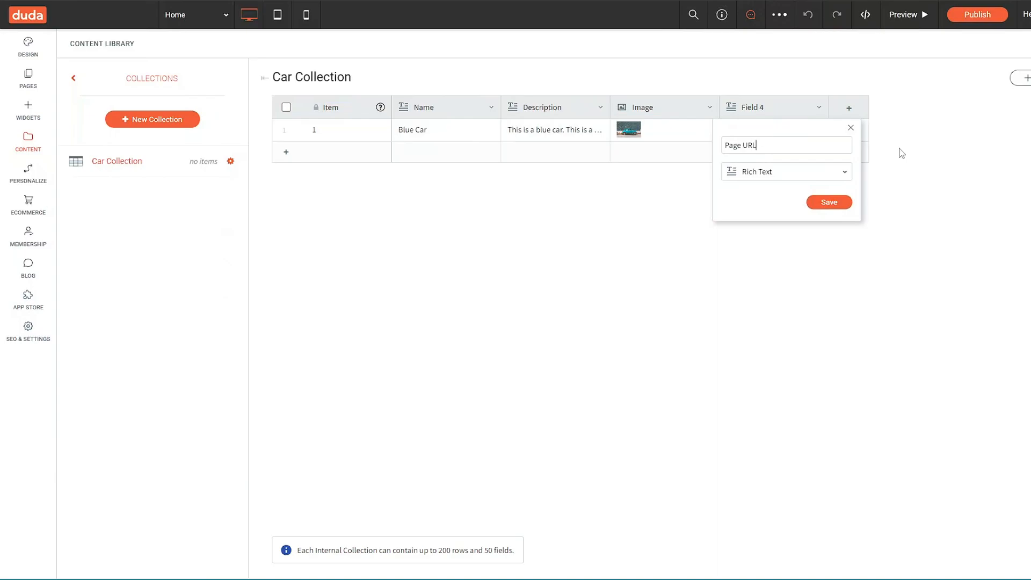
key(Return)
click(789, 139)
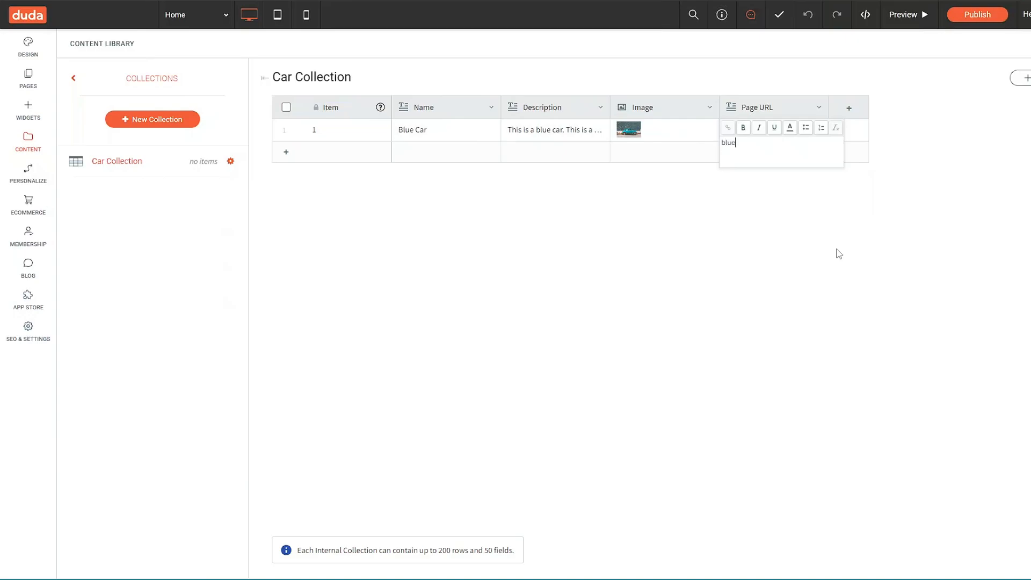
click(839, 254)
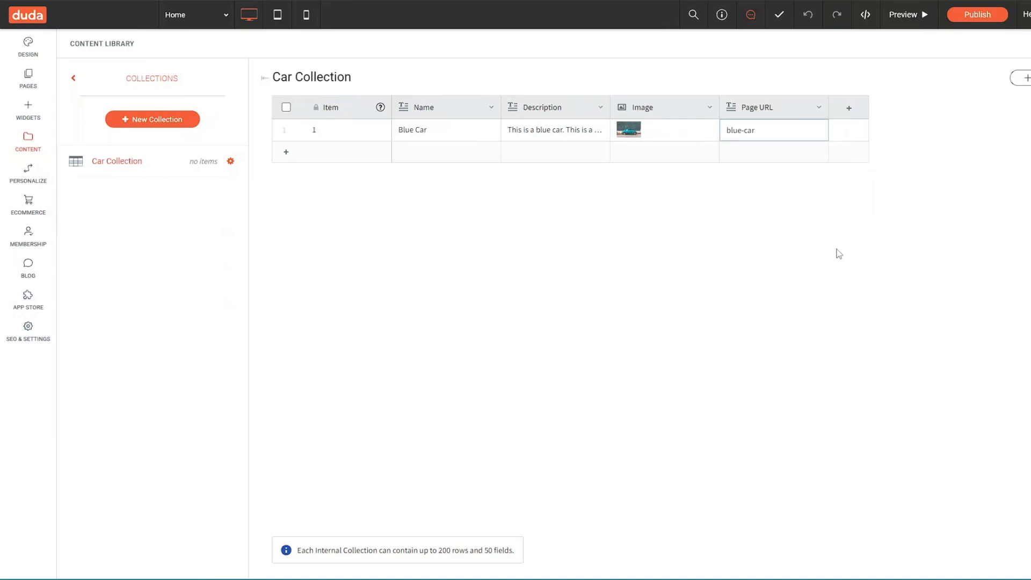
Step: Add a field named Tags to the collection and enter small for the Blue Car item
click(847, 108)
triple_click(873, 147)
text(Tags)
key(Return)
click(875, 131)
text(small)
key(Return)
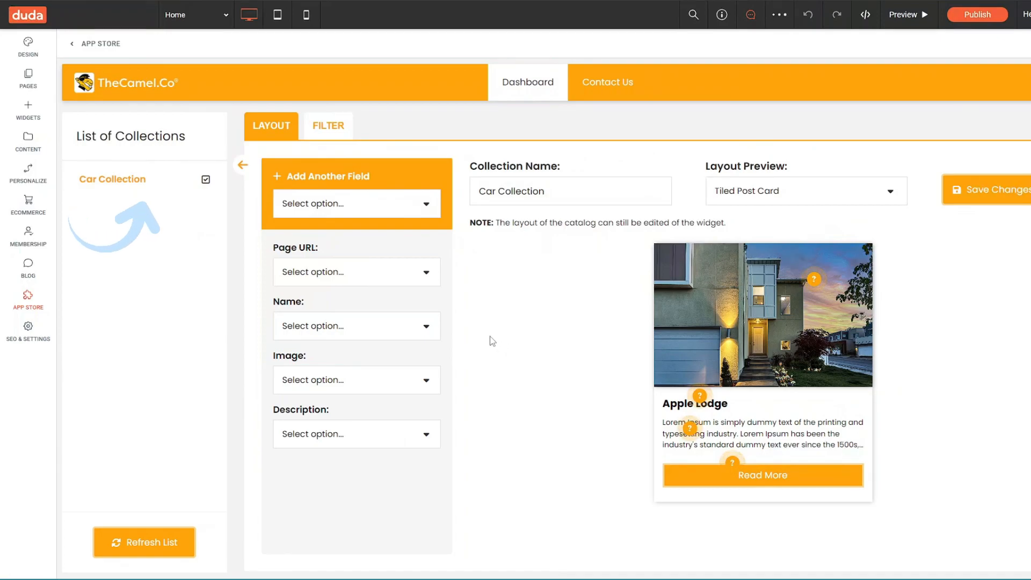
Step: Map the app layout's Page URL, Name, Image and Description fields to the Car Collection fields of the same names
click(346, 271)
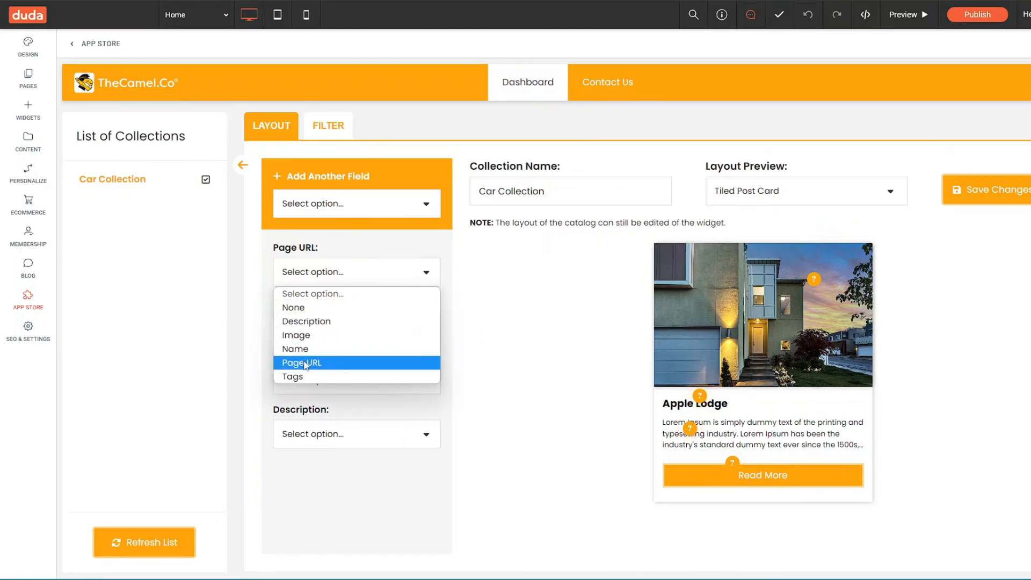
click(322, 363)
click(335, 329)
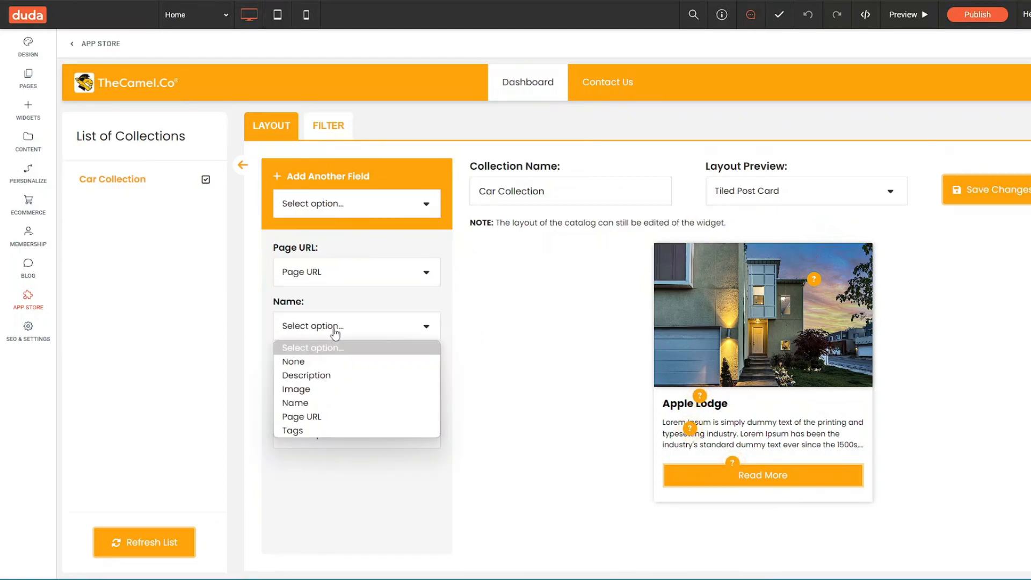
click(316, 404)
click(330, 380)
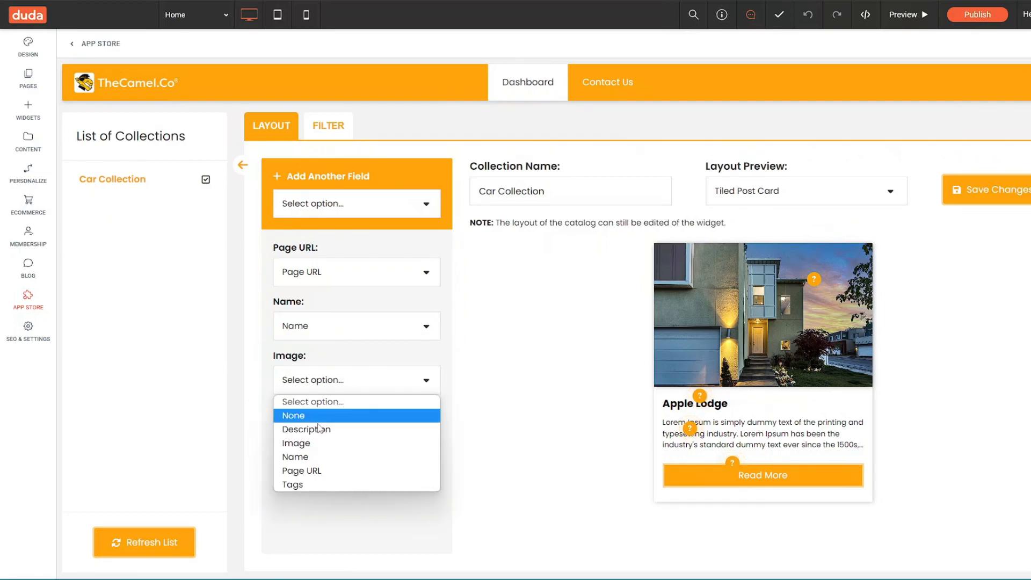
click(314, 444)
click(307, 449)
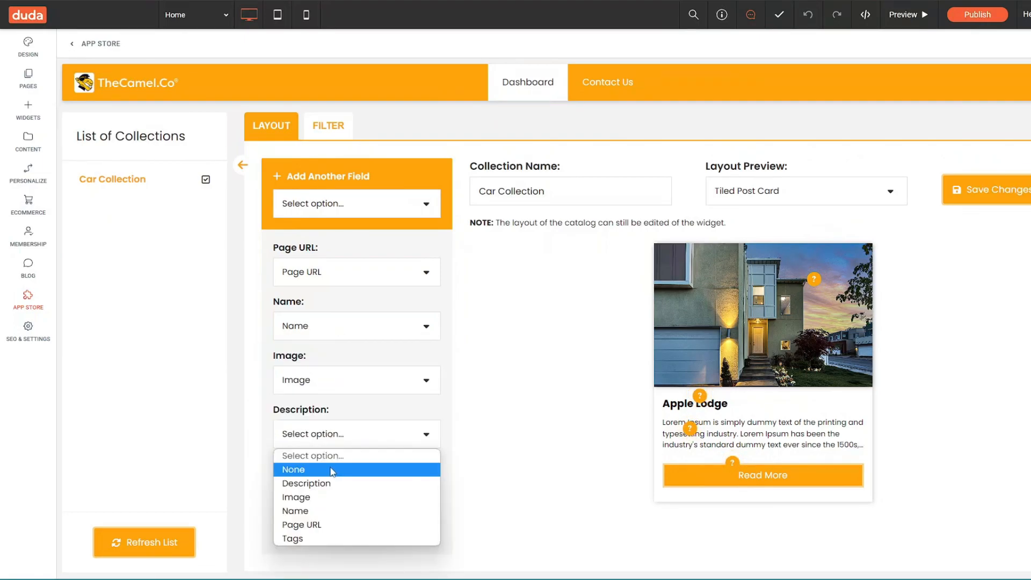
click(338, 481)
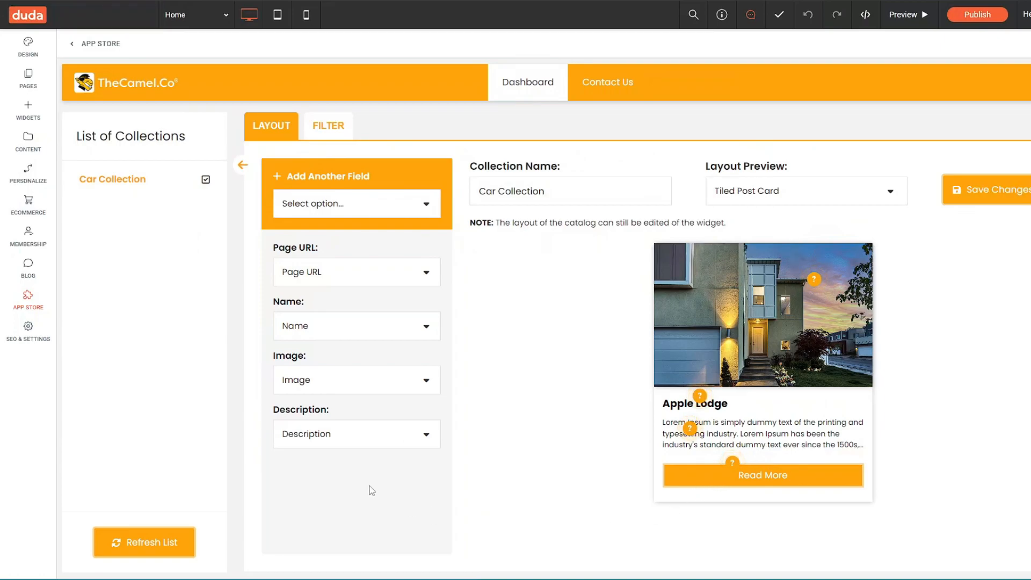
Step: Add the common field Tags to the card layout and map it to the collection's Tags field
click(377, 212)
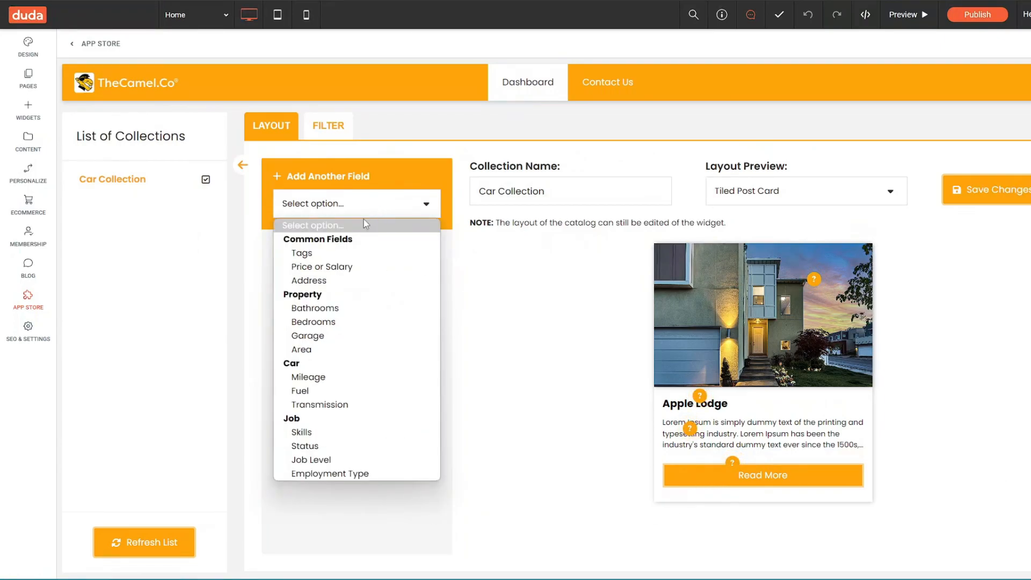
click(340, 252)
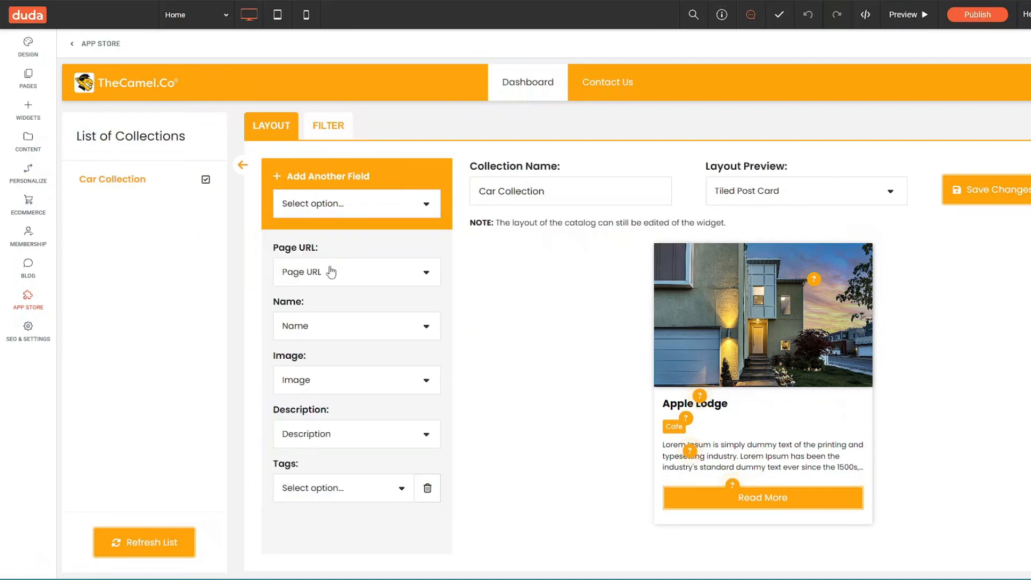
click(376, 487)
click(347, 466)
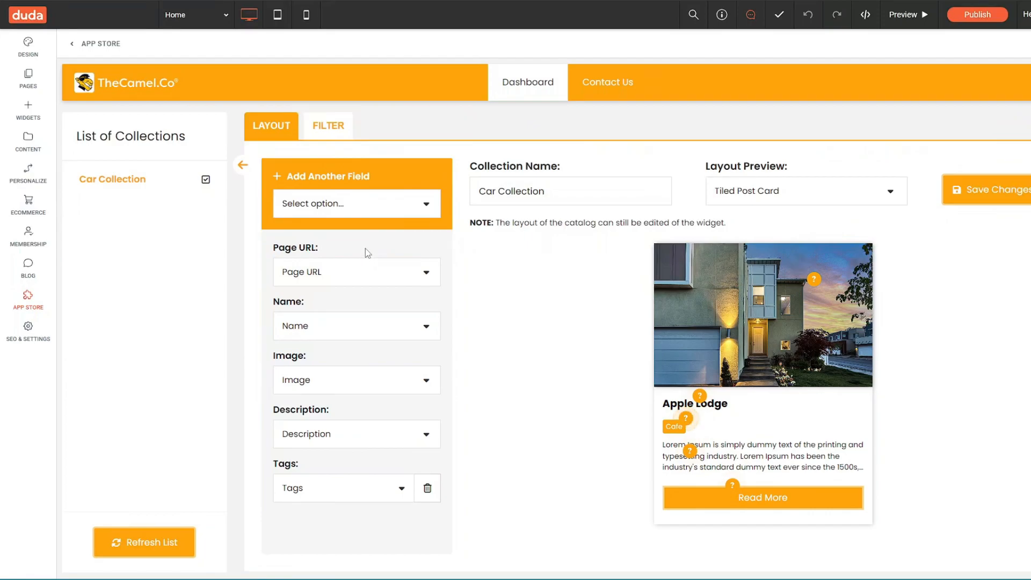
click(371, 203)
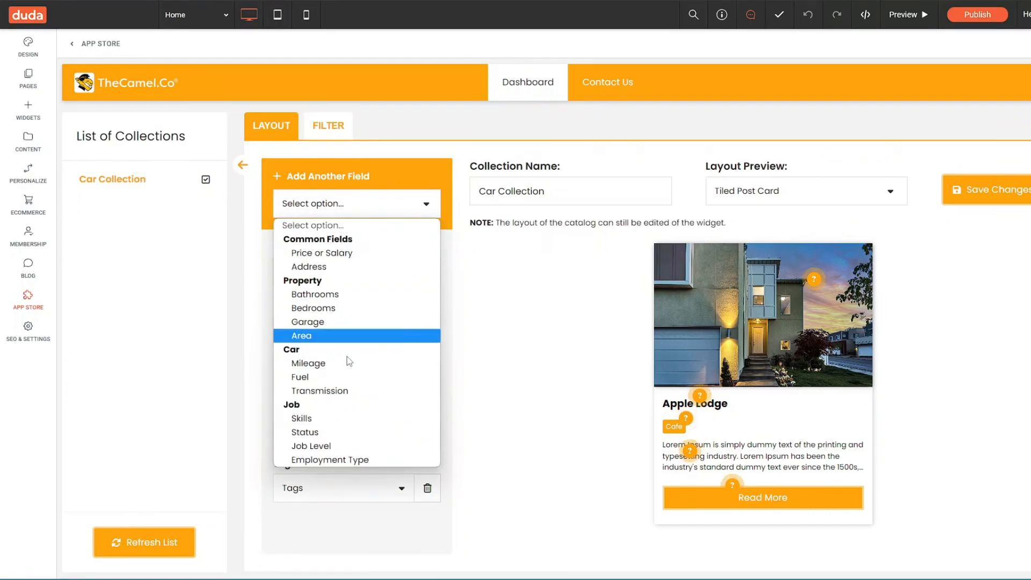
click(344, 267)
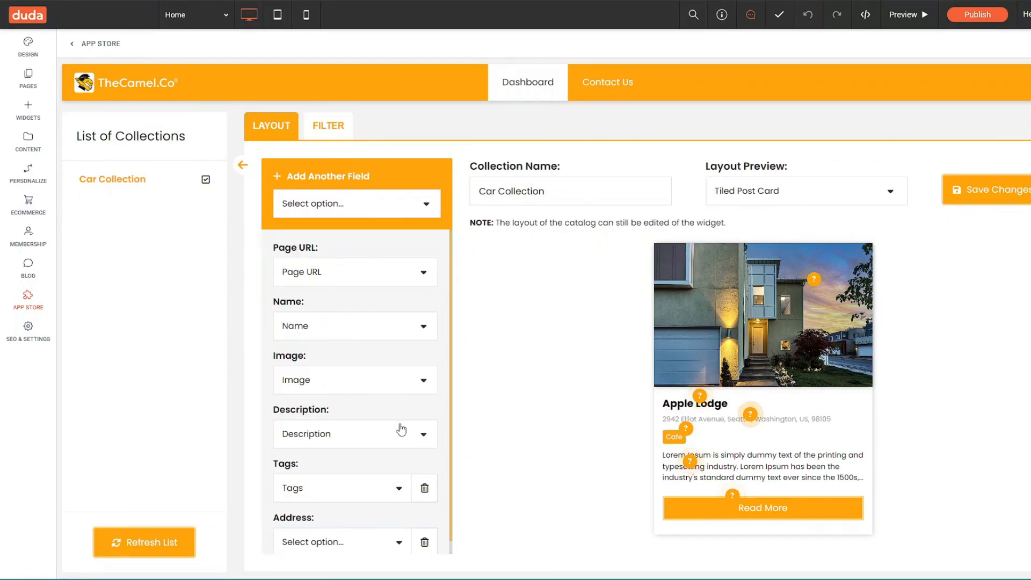
click(425, 541)
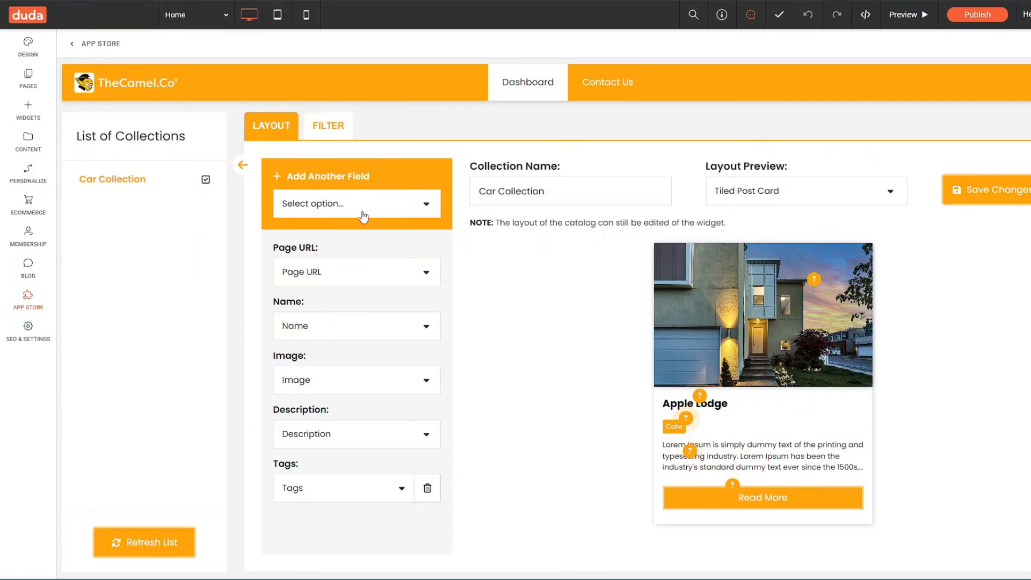
Step: Try adding the common field Price to the card layout and remove it
click(363, 215)
click(344, 254)
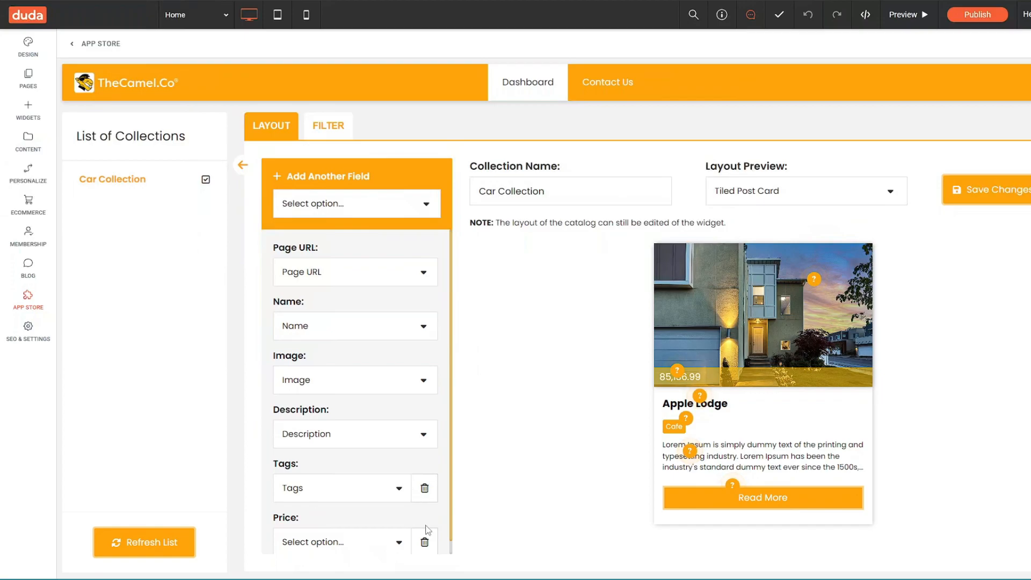
click(425, 542)
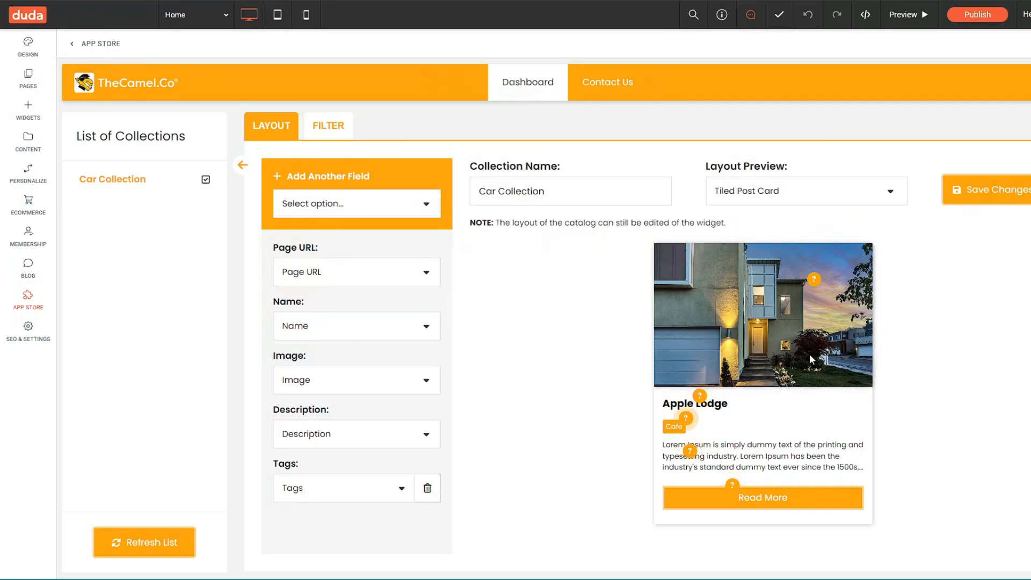
Step: Preview the Single Post Card and Tiled Classic card layouts and return to Tiled Post Card
mouse_move(690, 453)
click(814, 193)
click(804, 237)
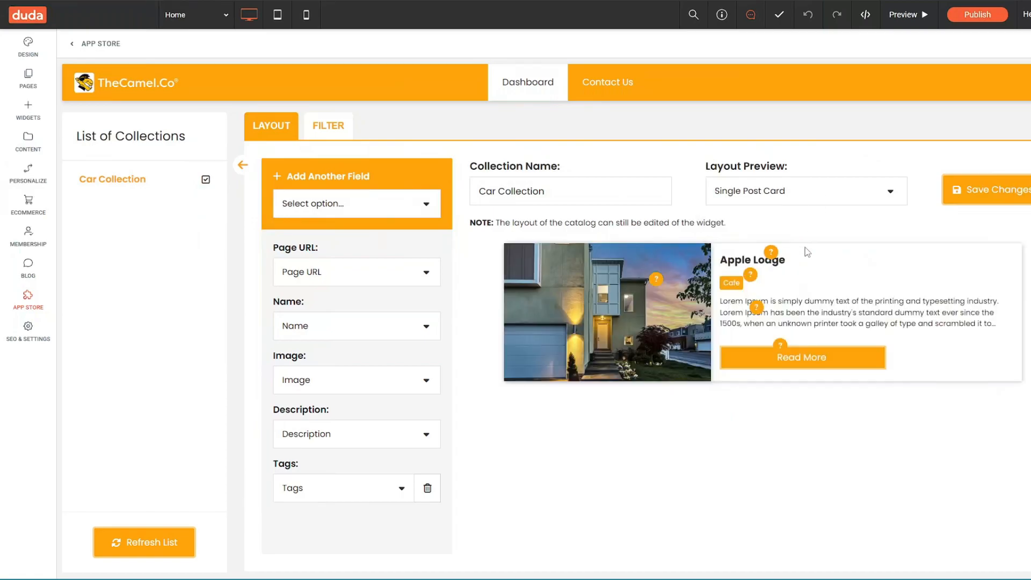
click(836, 196)
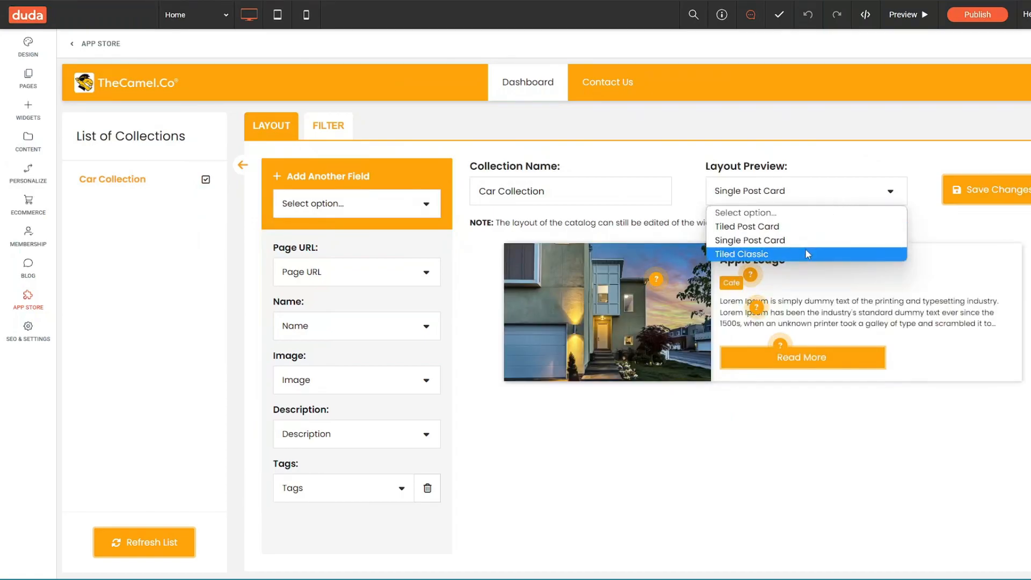
click(805, 249)
click(842, 197)
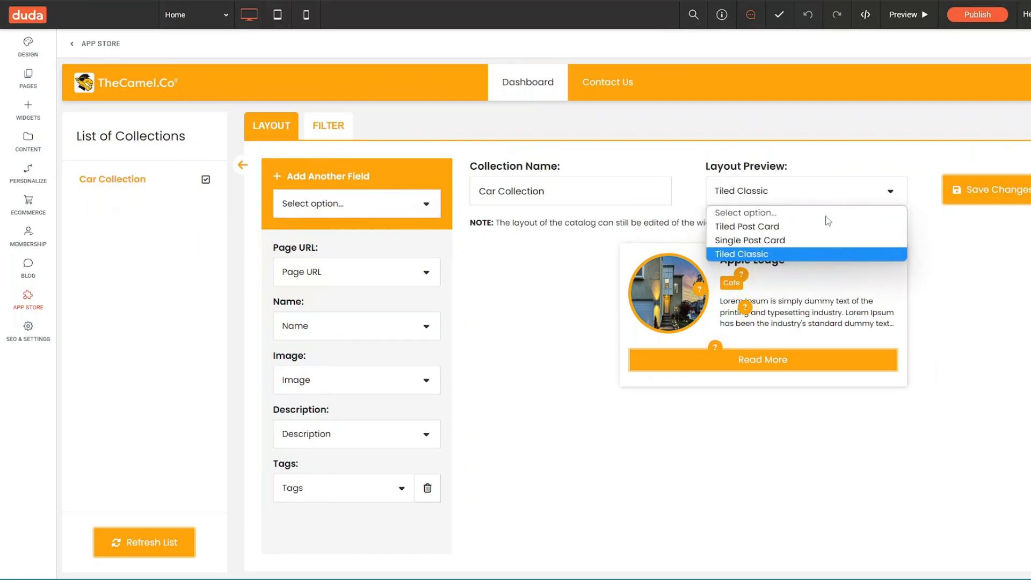
click(822, 230)
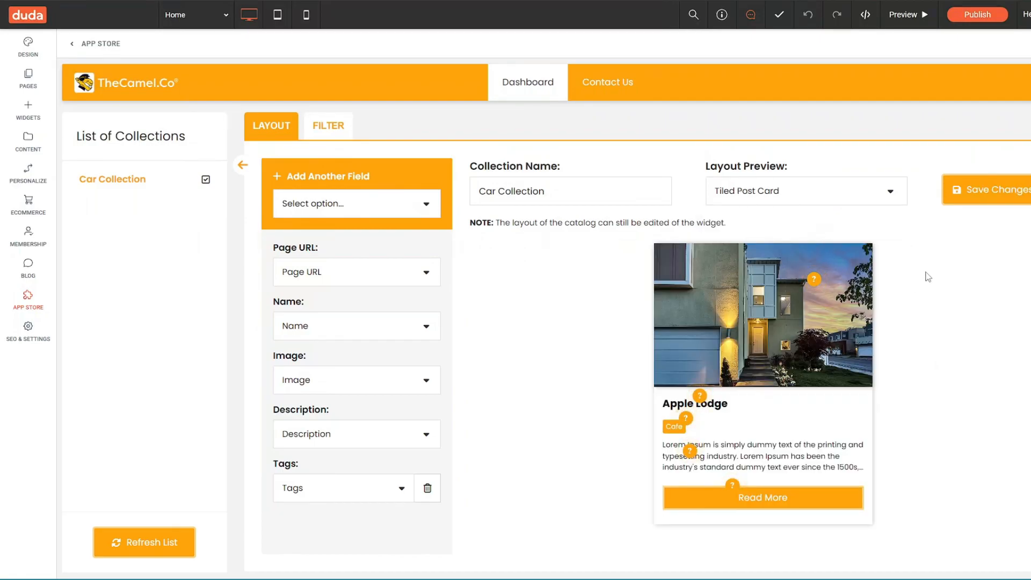
Step: Save the layout changes and map the filter field D1 to the collection's Tags field
click(975, 196)
click(322, 133)
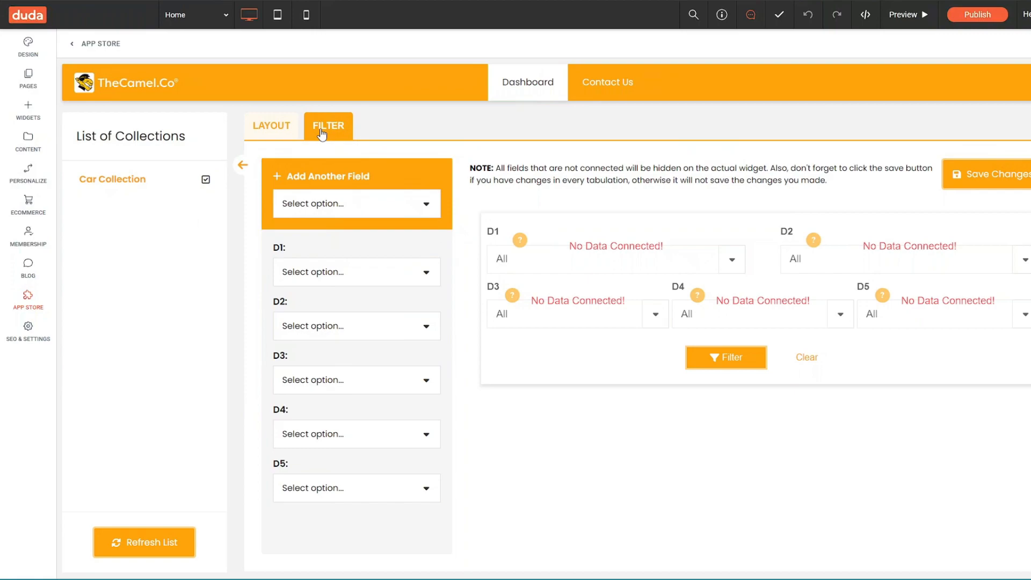
click(355, 270)
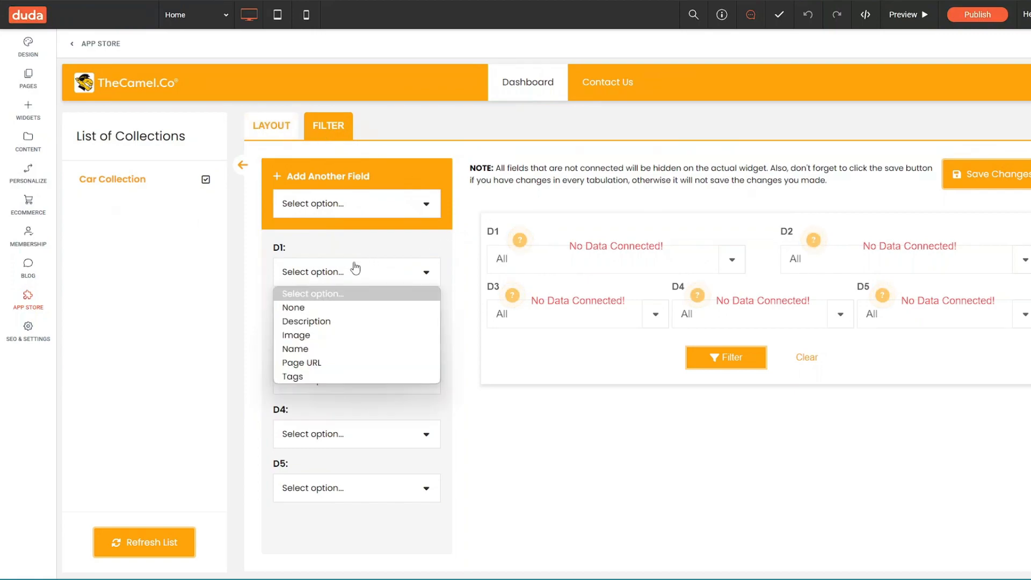
click(321, 379)
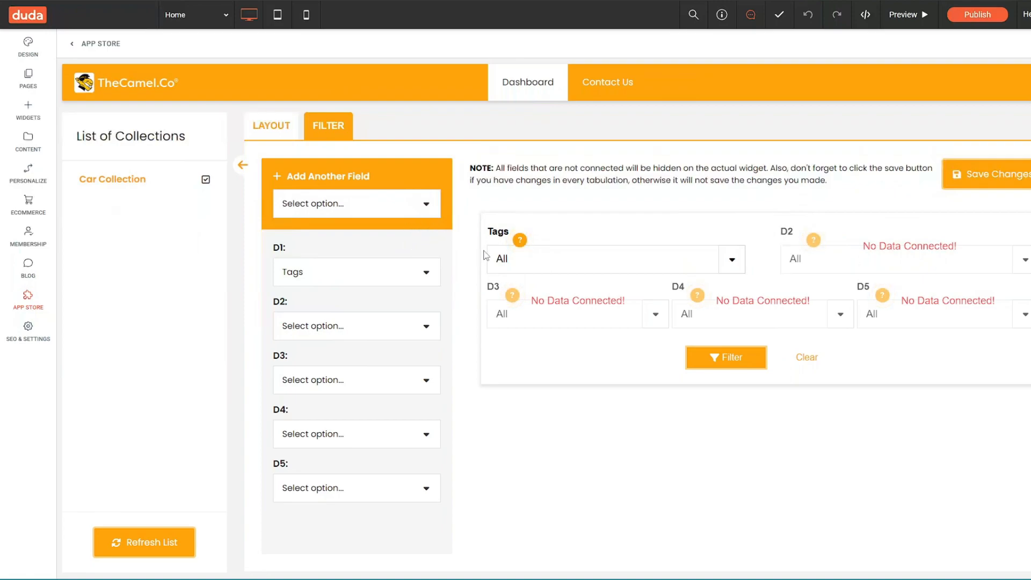
Step: Try adding a Price range field to the filter and remove it
click(405, 202)
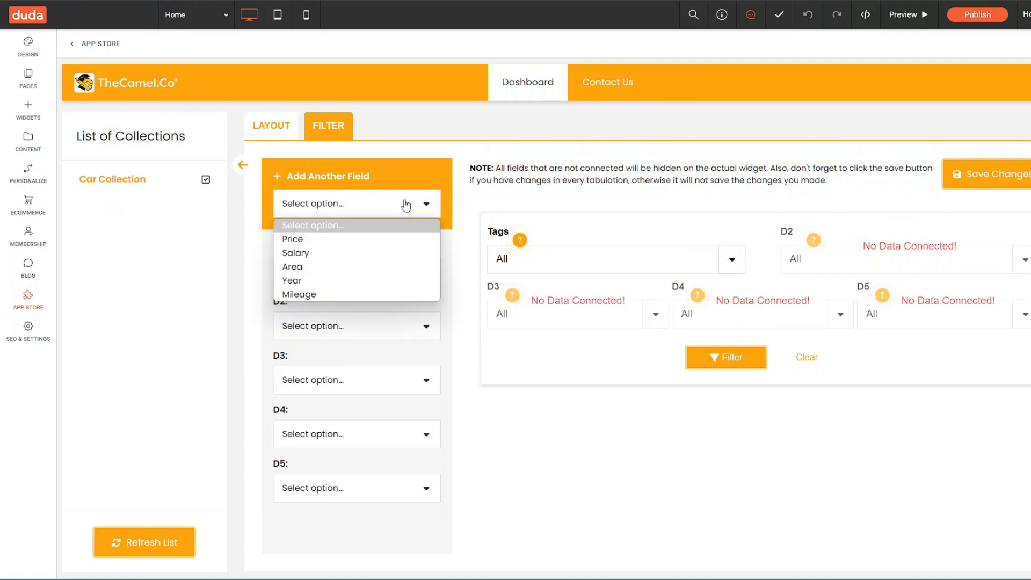
click(379, 241)
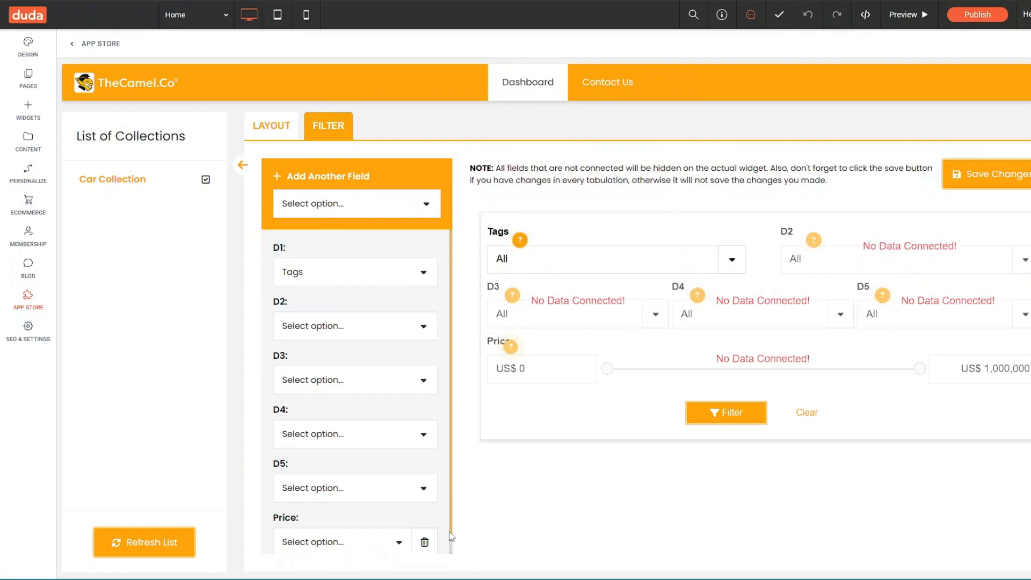
click(425, 542)
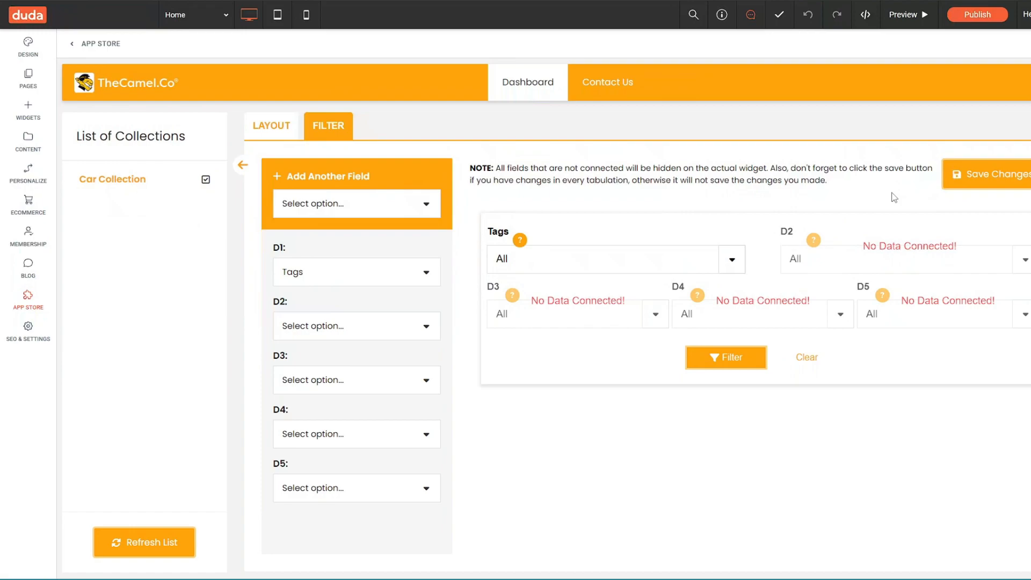
Step: Save the filter changes and place a Dynamic Catalog widget below the "Choose your direction" heading on the Home page
click(990, 187)
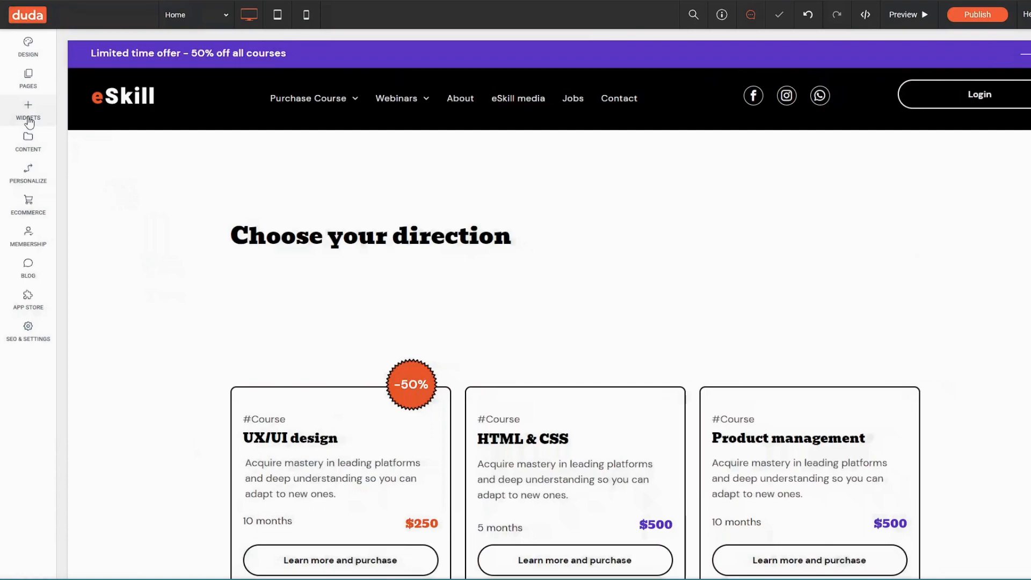
click(29, 114)
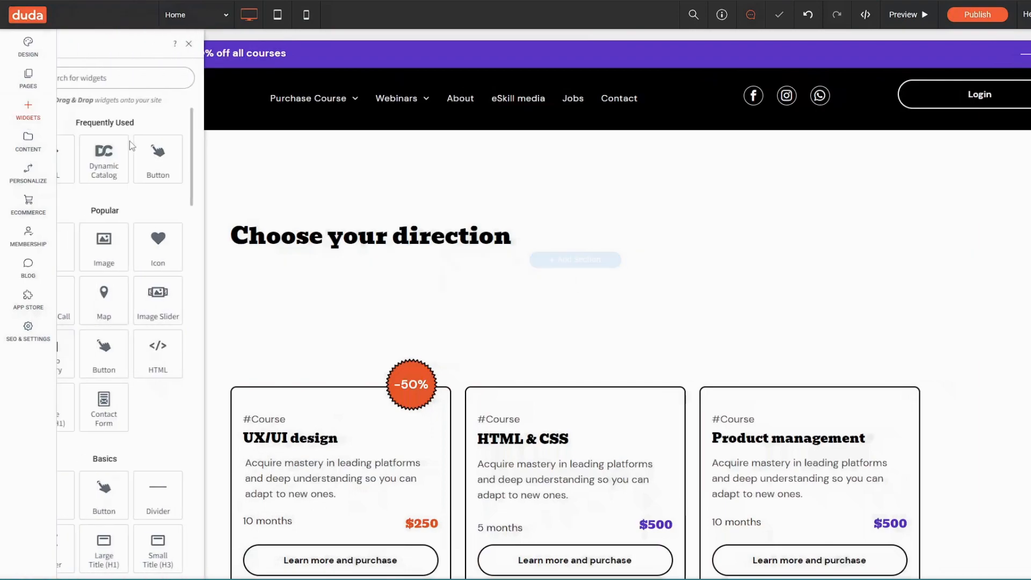
drag(146, 161, 523, 327)
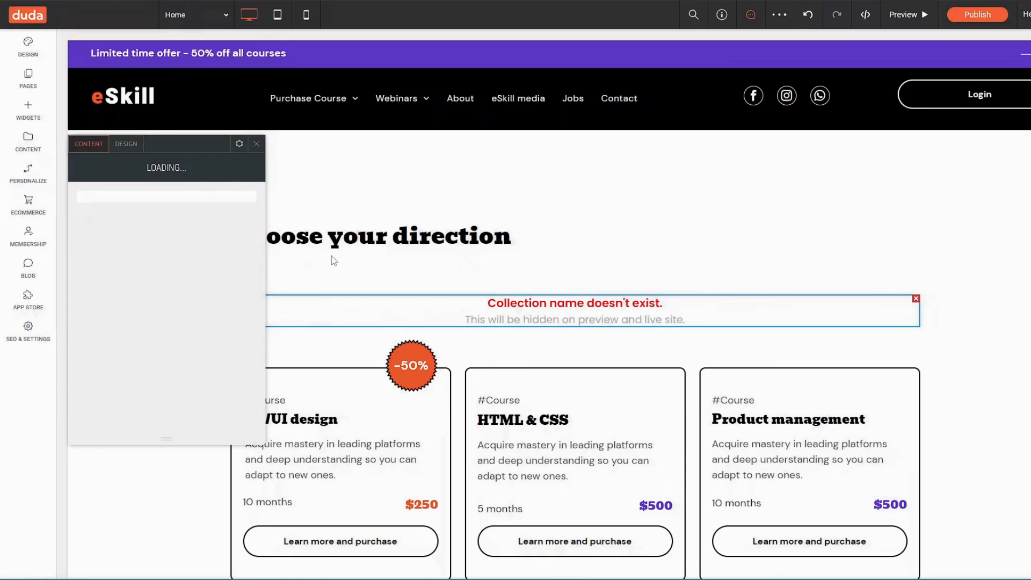
Step: Connect the Dynamic Catalog widget to Car Collection and set its dynamic page URL slug to sample-cars
click(148, 225)
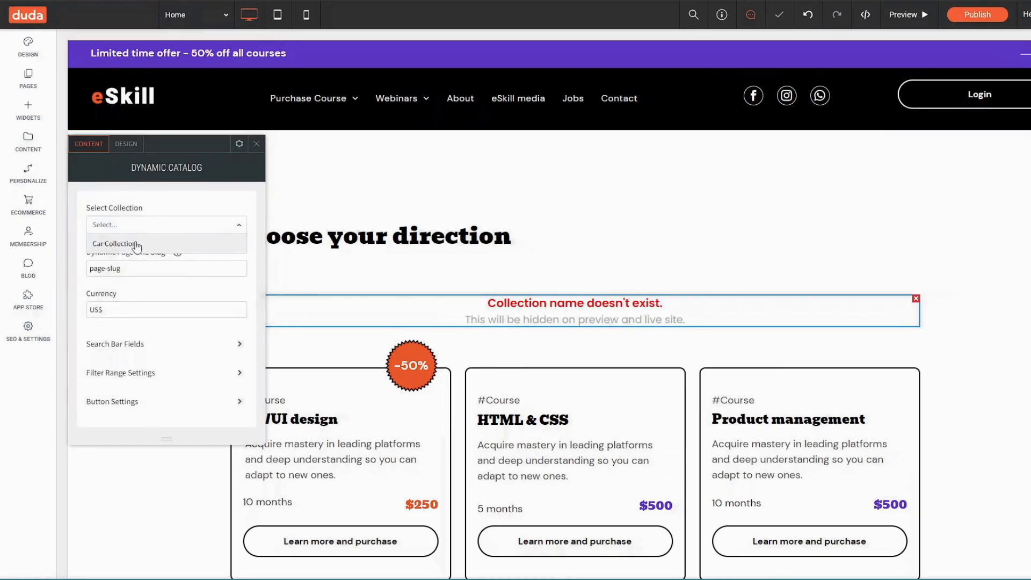
click(138, 243)
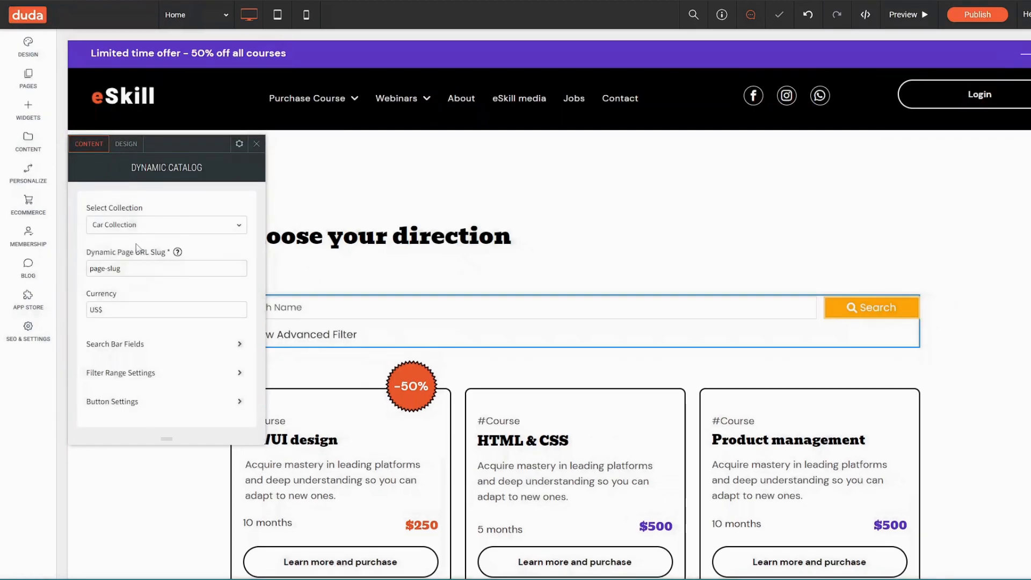
click(186, 272)
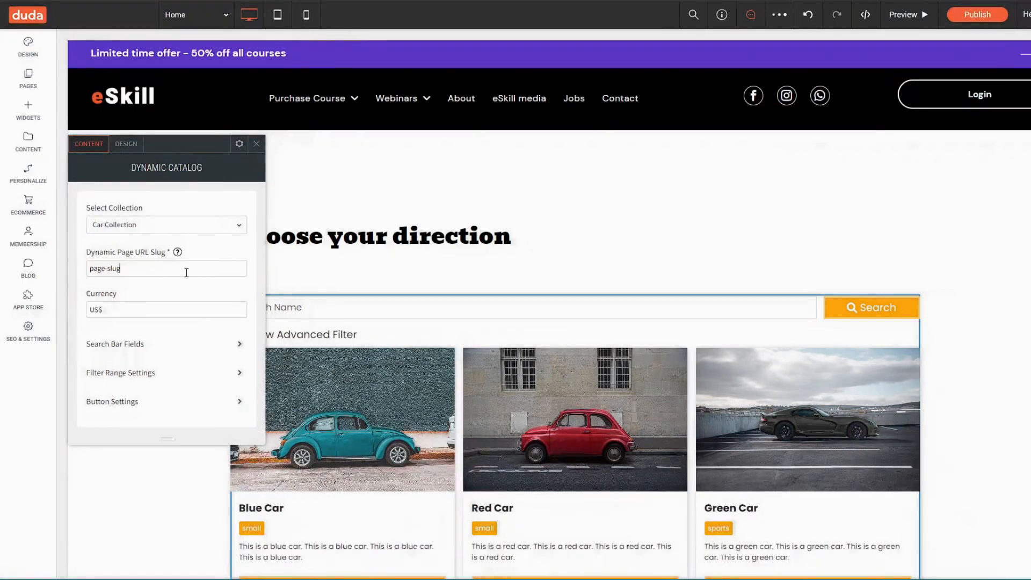
key(ctrl+a)
text(car)
key(Home)
text(sample)
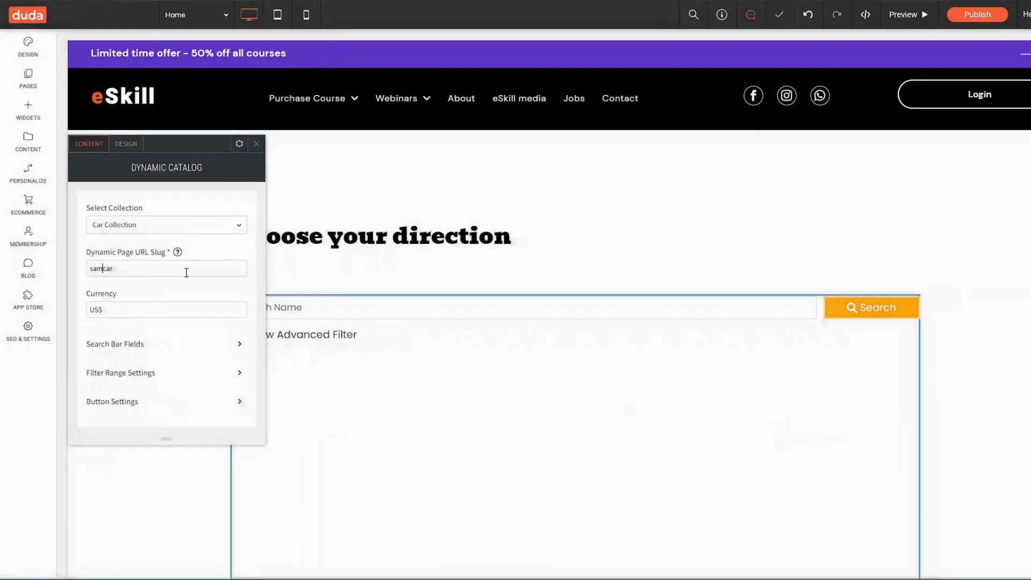
text(-)
key(End)
text(s)
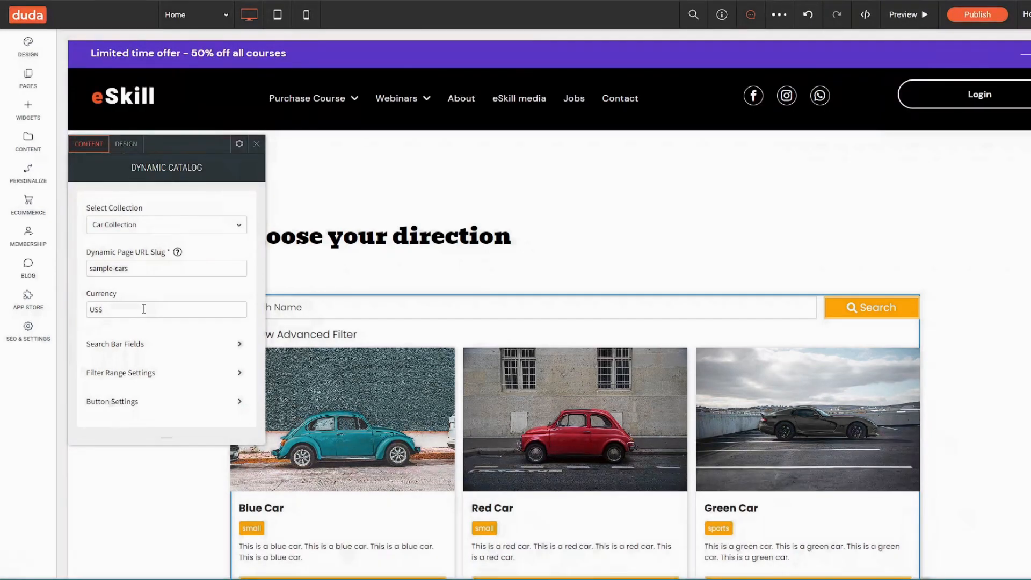
Step: Check the widget's search bar field options, test the catalog search with "this is a green car" and clear the query
click(192, 345)
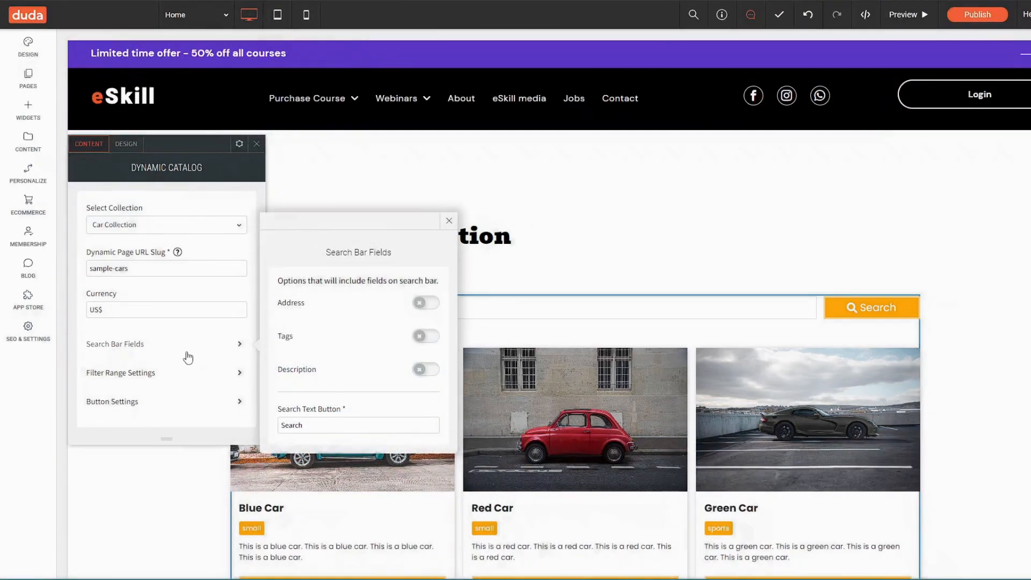
click(170, 347)
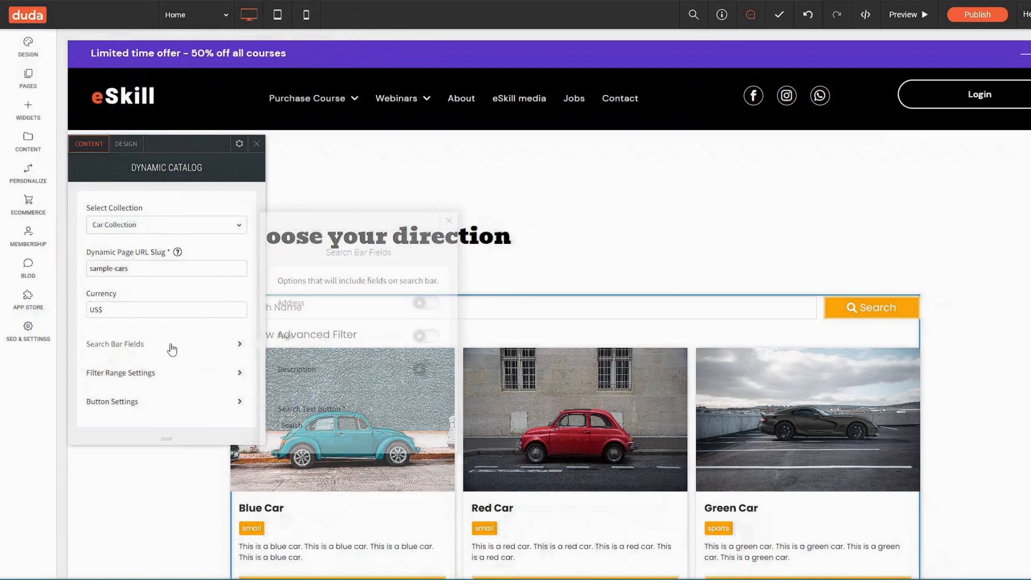
click(450, 221)
click(483, 310)
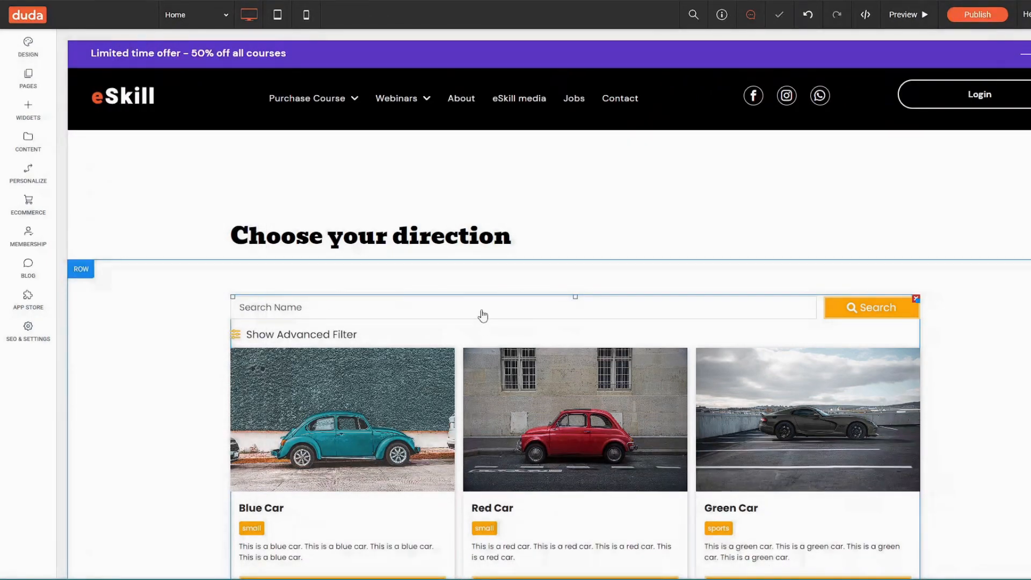
text(this is a green car)
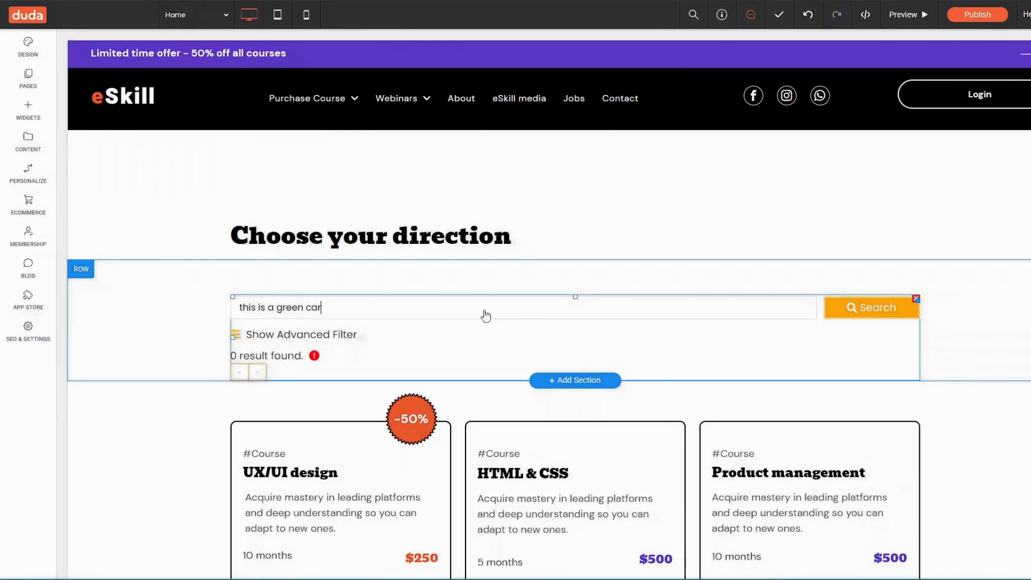
key(ctrl+a)
key(BackSpace)
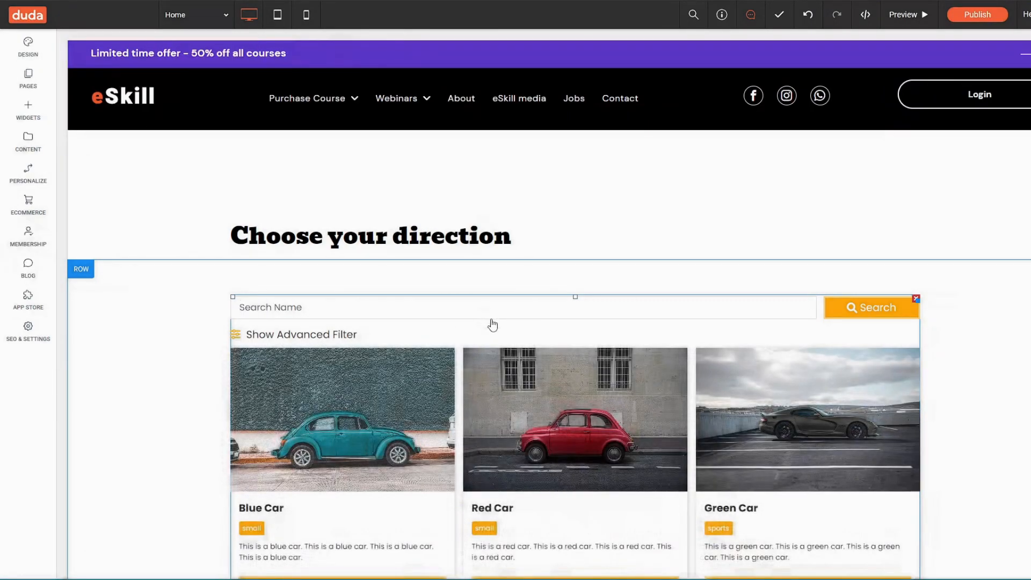
Step: Include the Description field in the Dynamic Catalog widget's search bar
scroll(580, 316, down, 1)
click(581, 316)
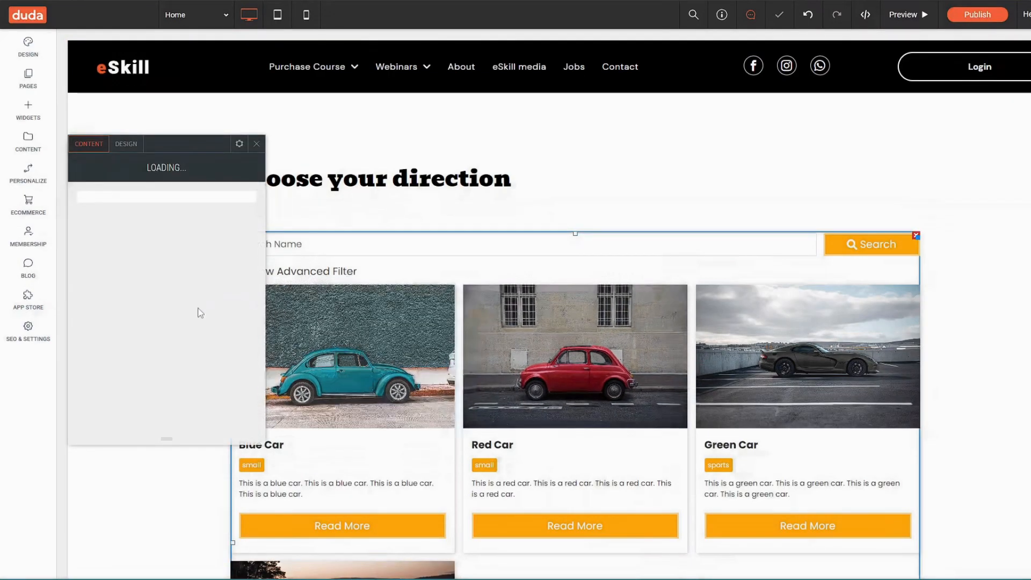
click(169, 343)
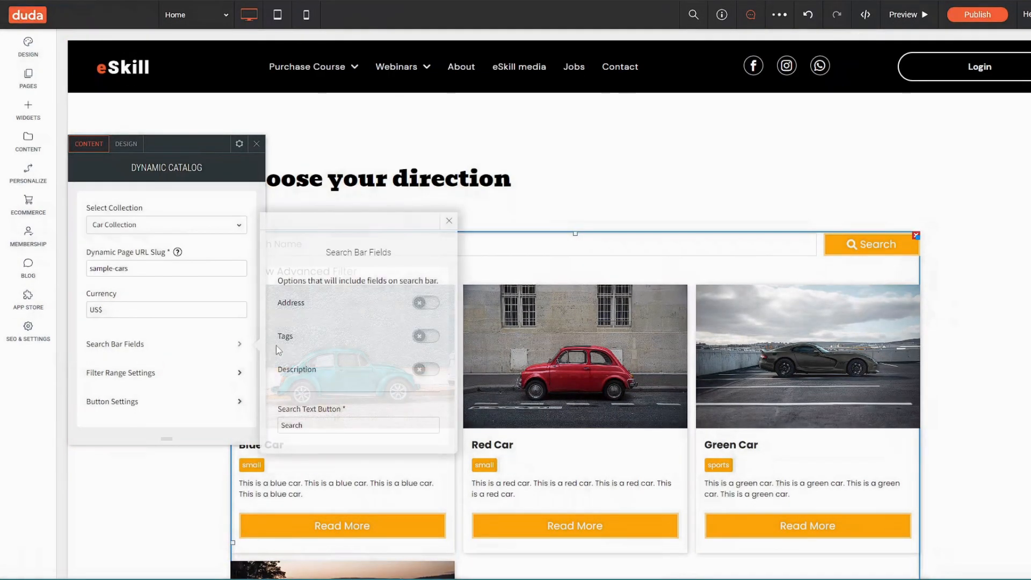
click(422, 369)
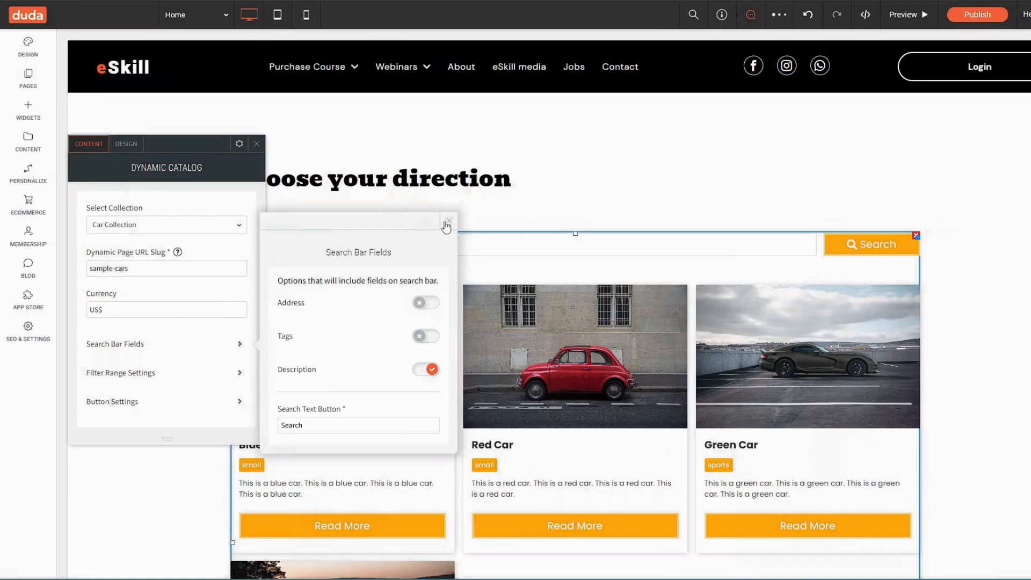
click(449, 220)
Step: Search the catalog by description for "this is a green car" and clear the search text
click(428, 252)
text(this is a green car)
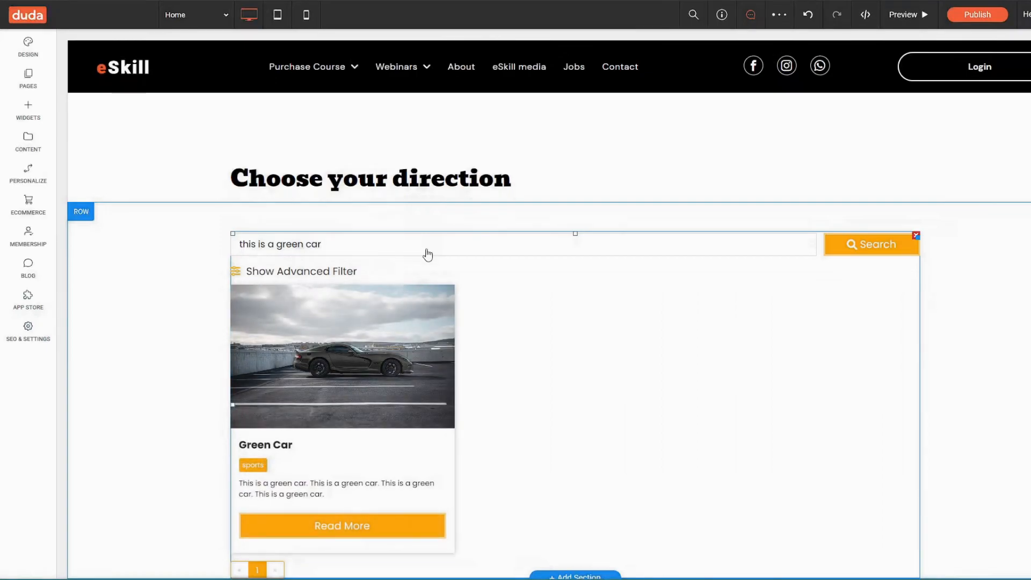
key(ctrl+a)
key(BackSpace)
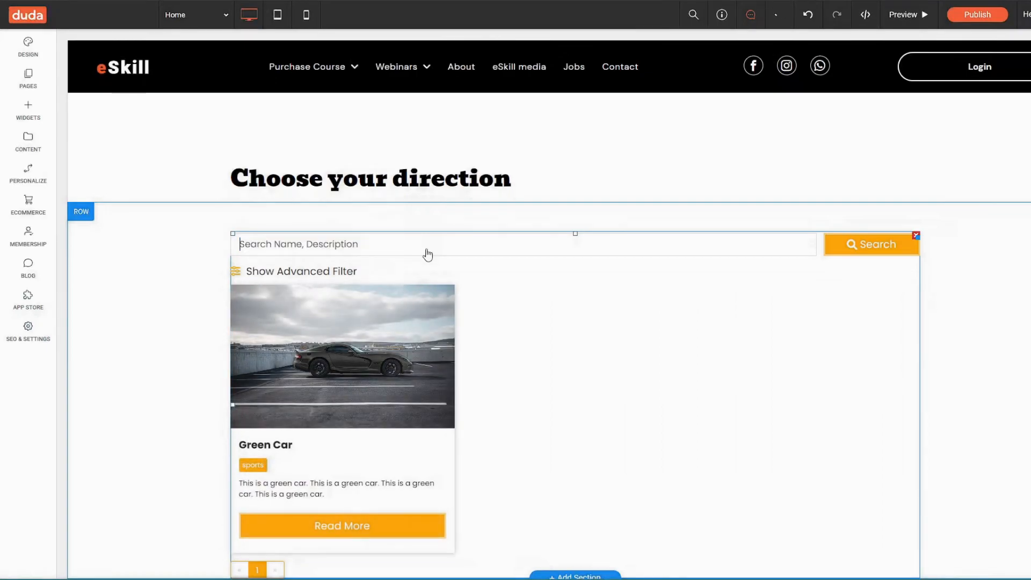
Step: Review the catalog widget's filter range settings, including the filter button texts and the salary, area and mileage ranges
click(498, 315)
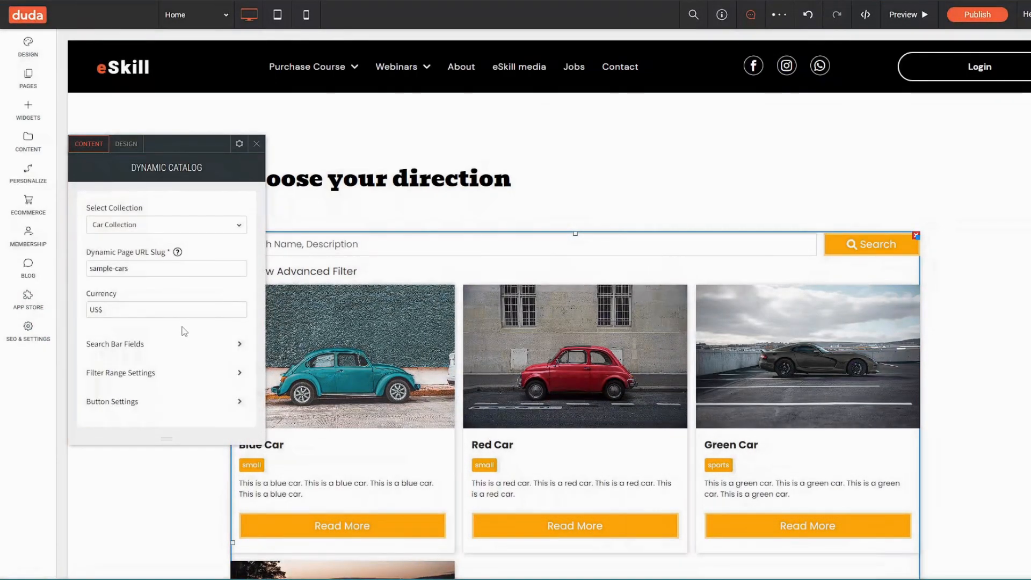
click(161, 373)
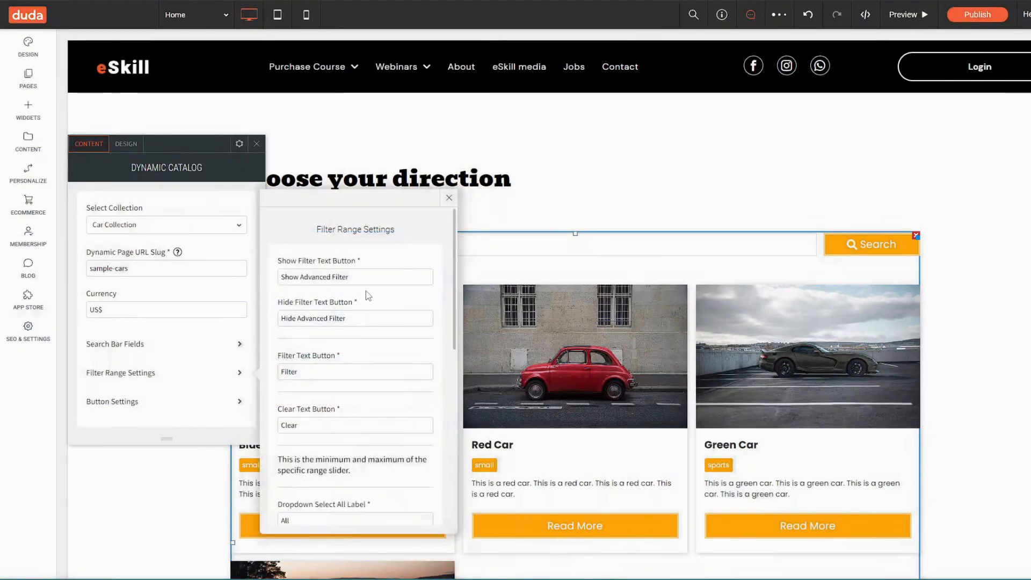
scroll(366, 296, down, 10)
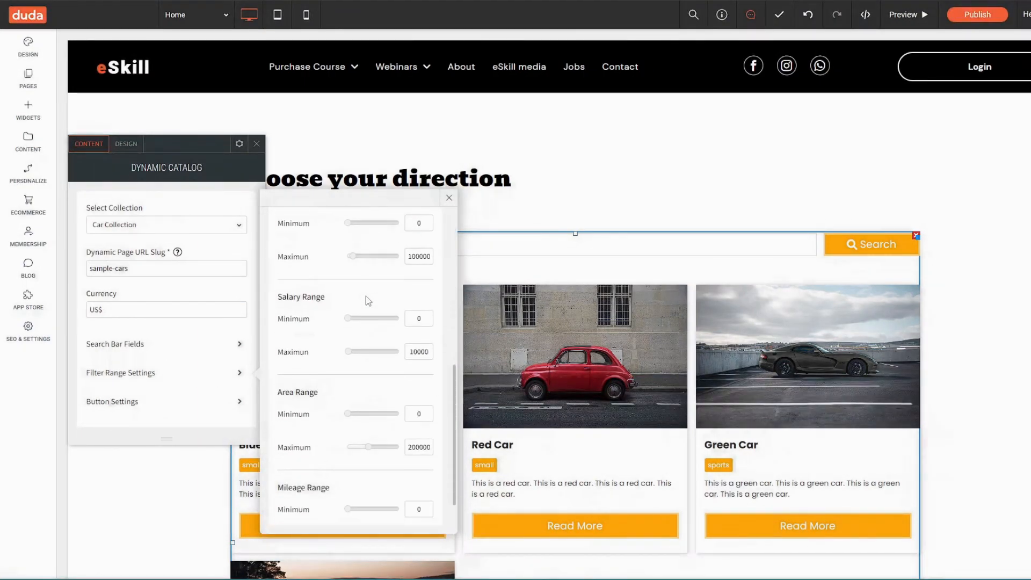
scroll(366, 295, up, 2)
scroll(365, 302, down, 1)
scroll(365, 301, down, 2)
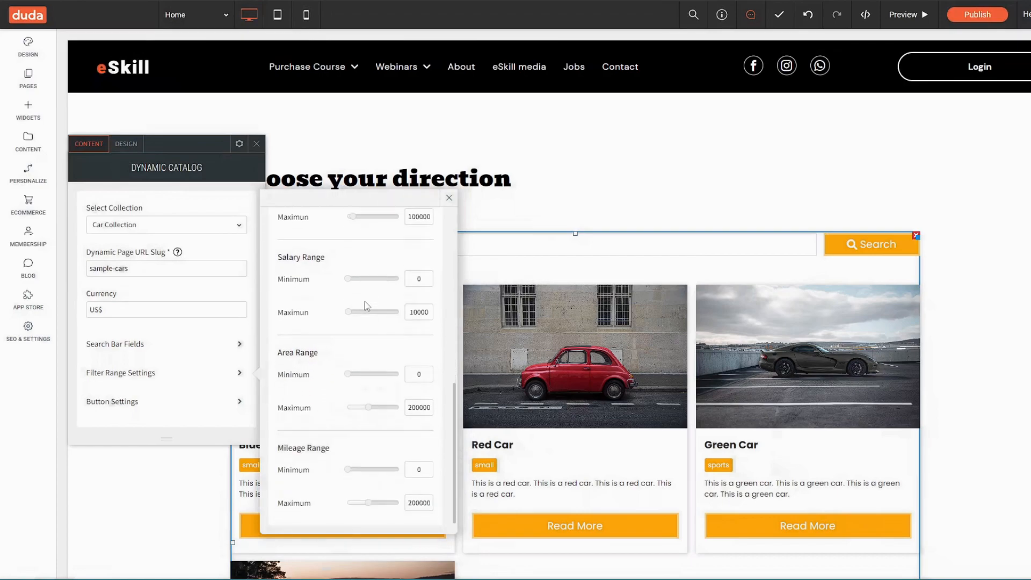
click(449, 198)
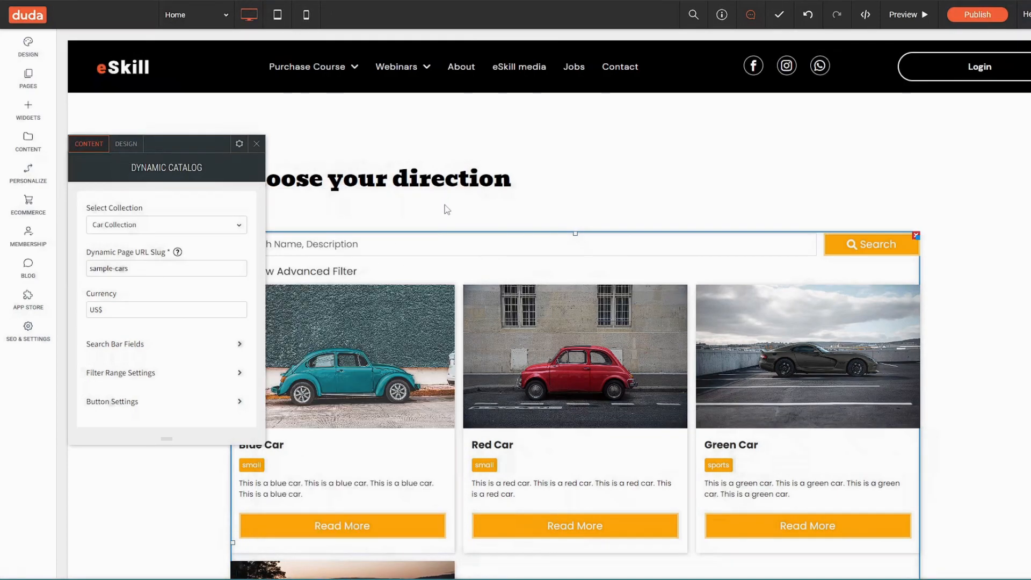
Step: Review the catalog widget's button settings and its available design layouts, leaving the Tiled Post Card layout selected
click(166, 402)
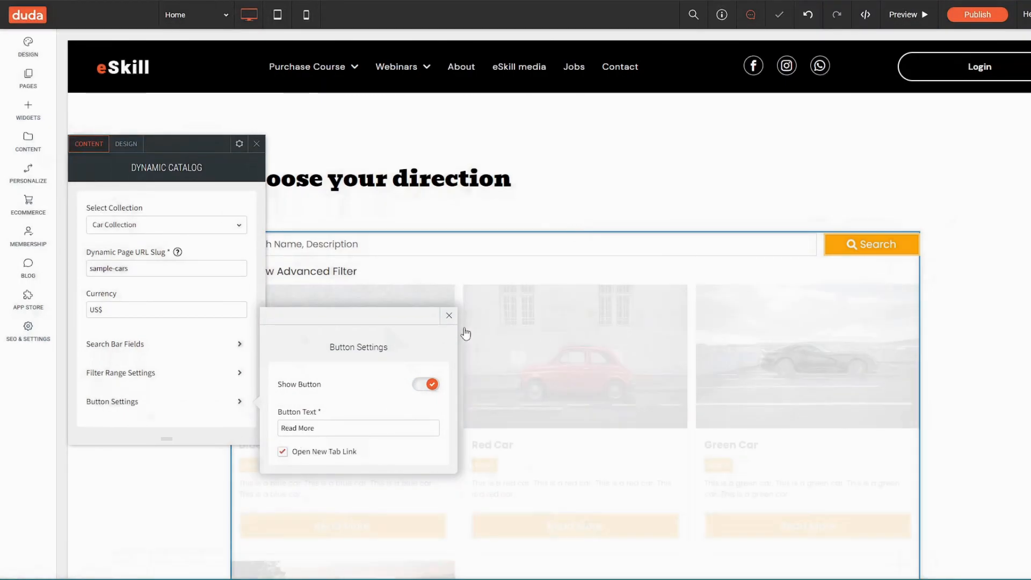
click(449, 316)
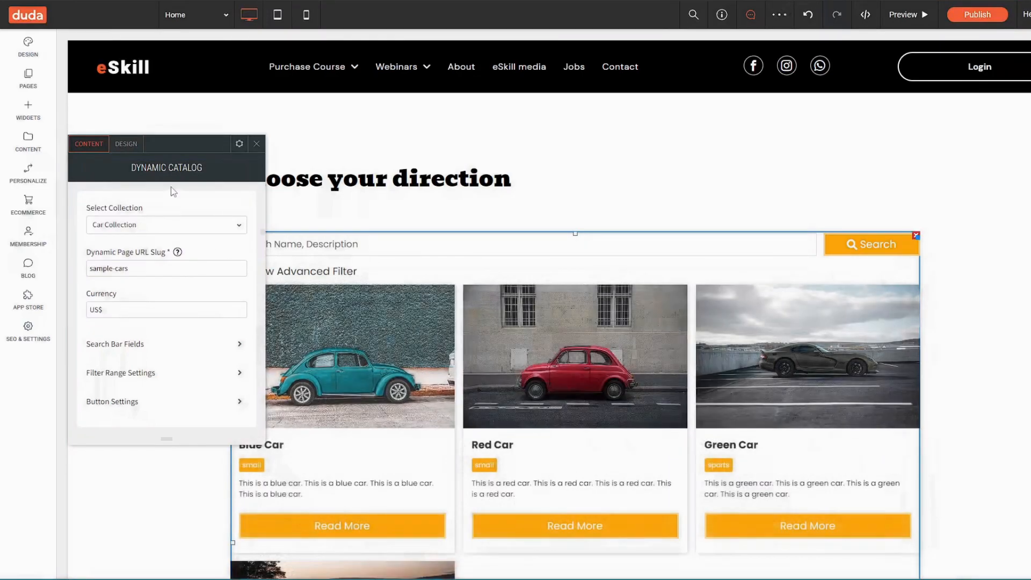
click(127, 144)
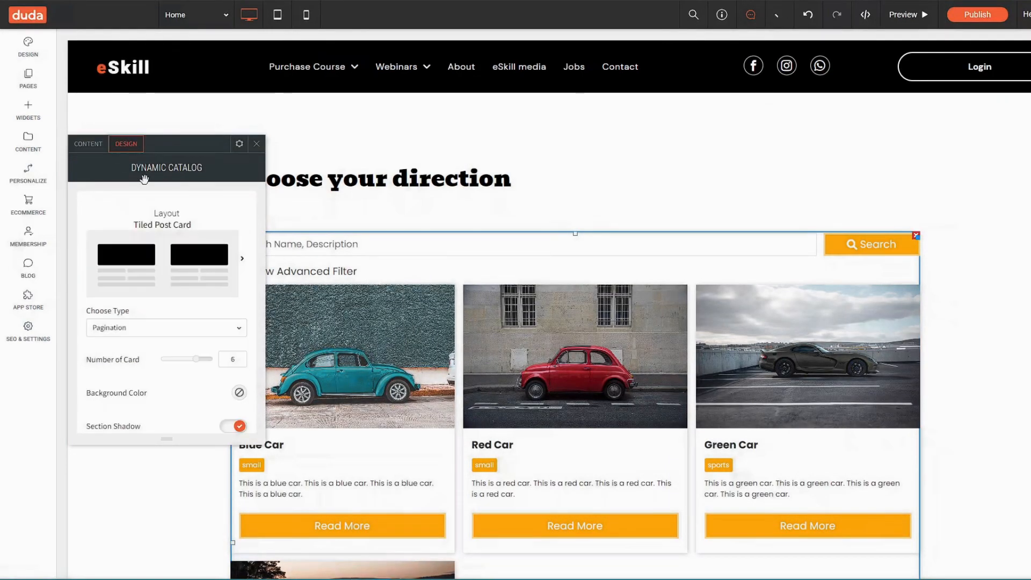
click(203, 273)
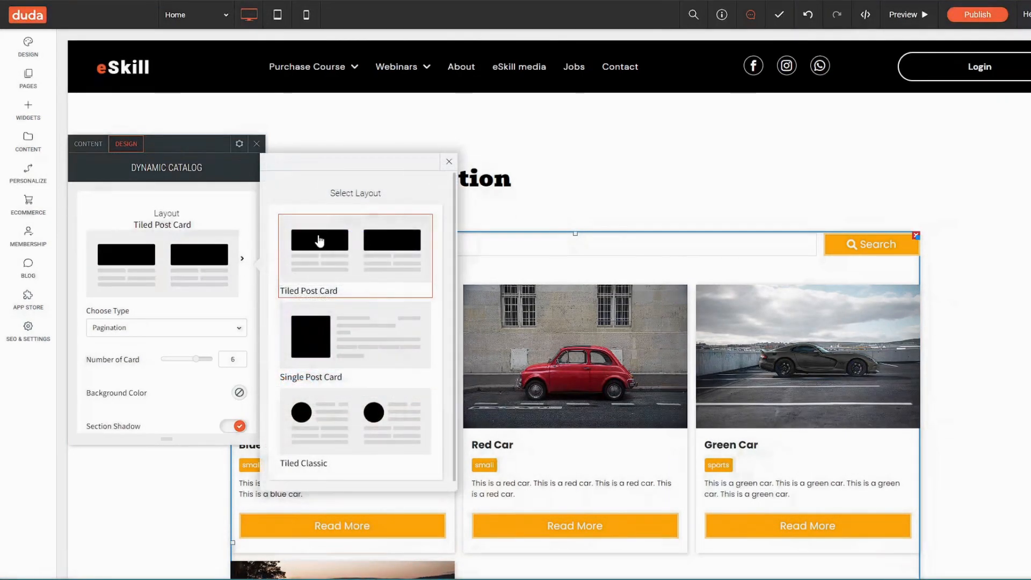
click(450, 162)
Step: Examine the catalog widget's design options for the image hover effect and the title, price, address and tags styles
scroll(150, 319, down, 5)
click(172, 261)
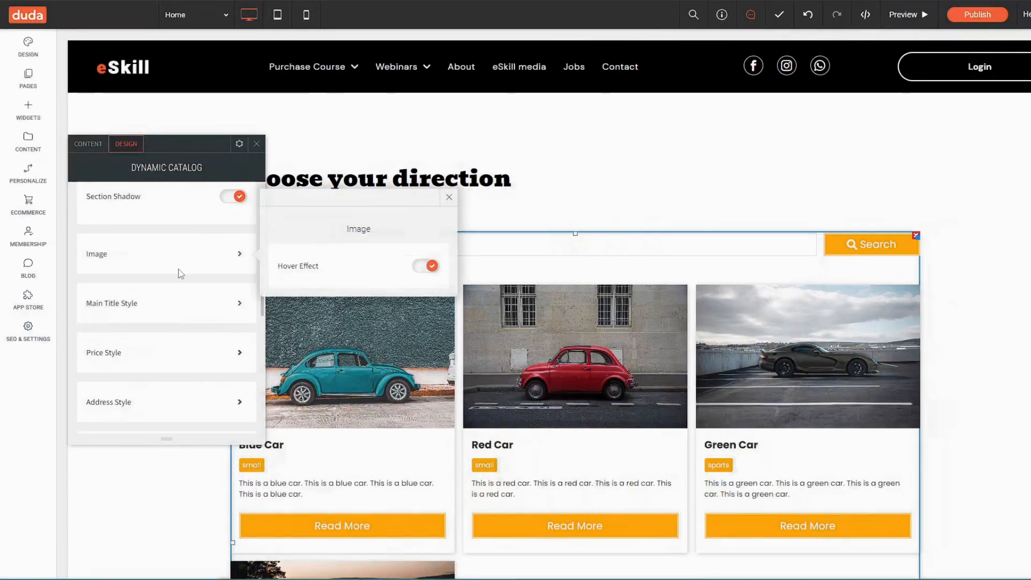
click(195, 300)
scroll(202, 321, down, 3)
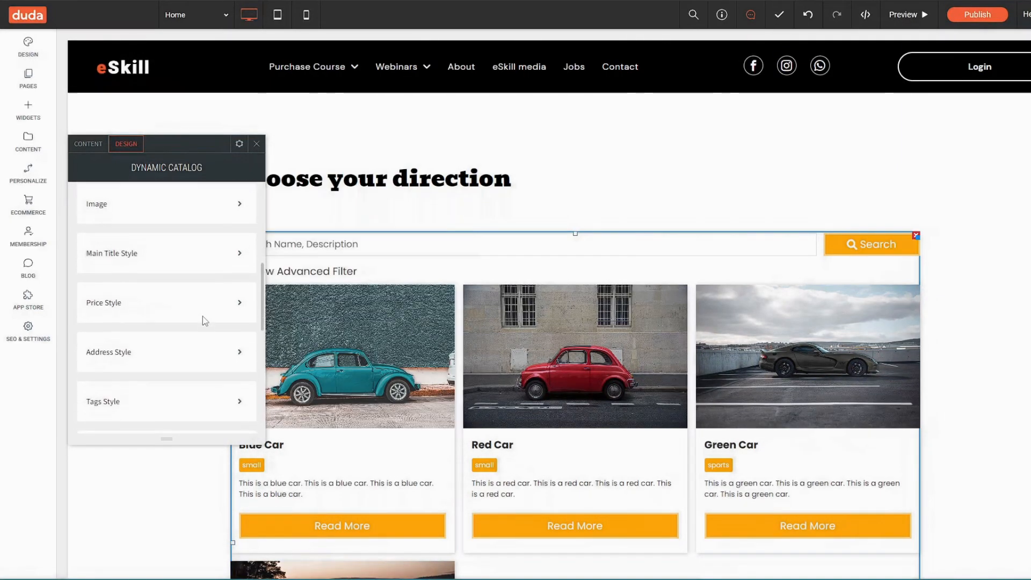
click(198, 238)
click(209, 285)
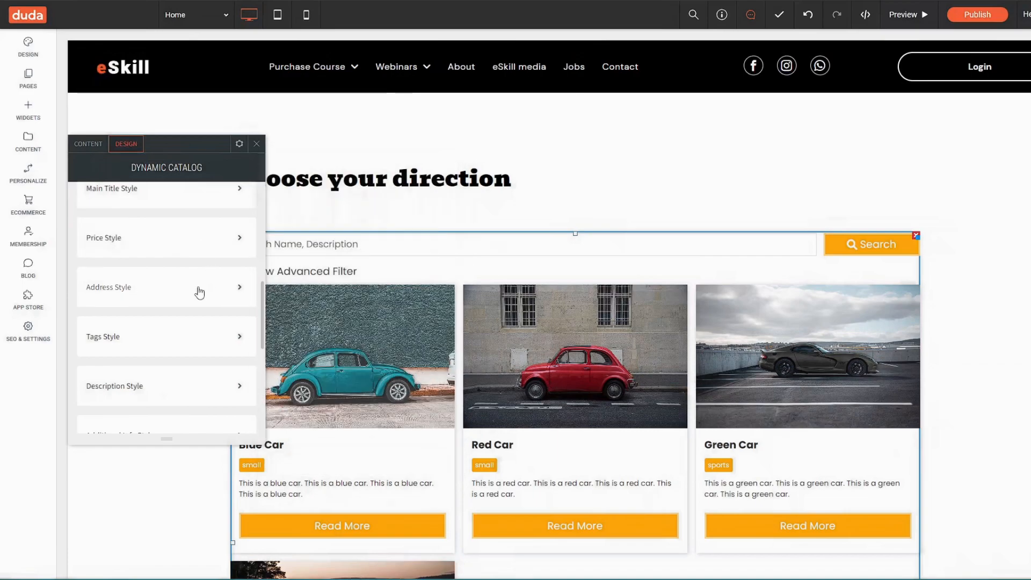
click(135, 343)
click(167, 341)
scroll(184, 341, down, 3)
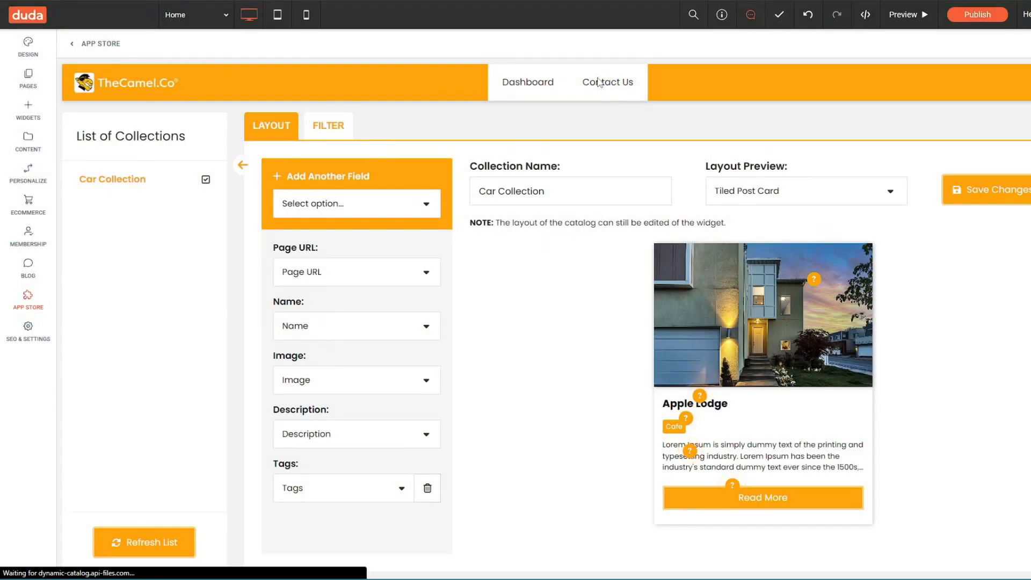
Step: Open TheCamel.Co app's Contact Us page and review the contact details and feedback form
click(600, 82)
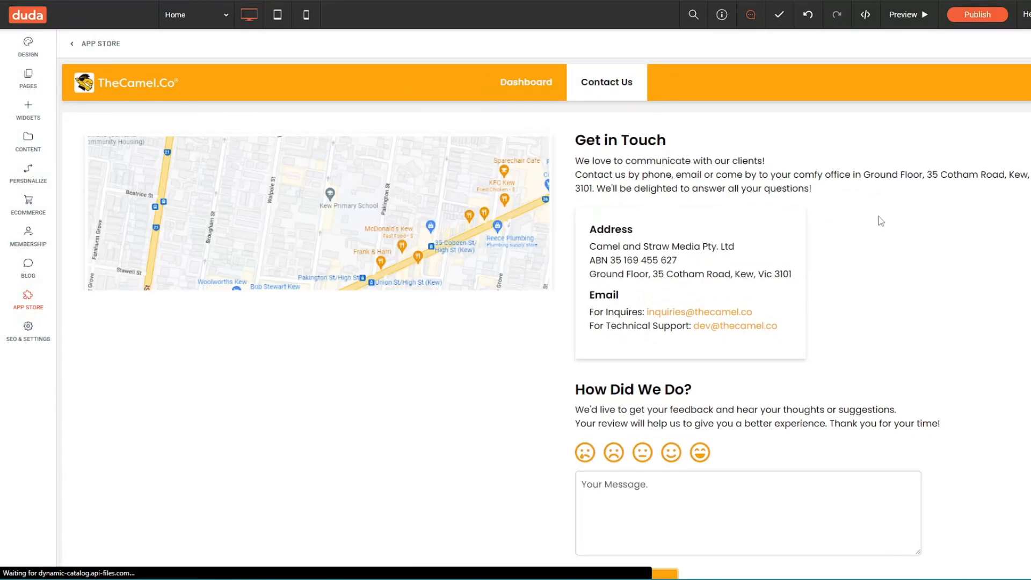
scroll(881, 217, down, 1)
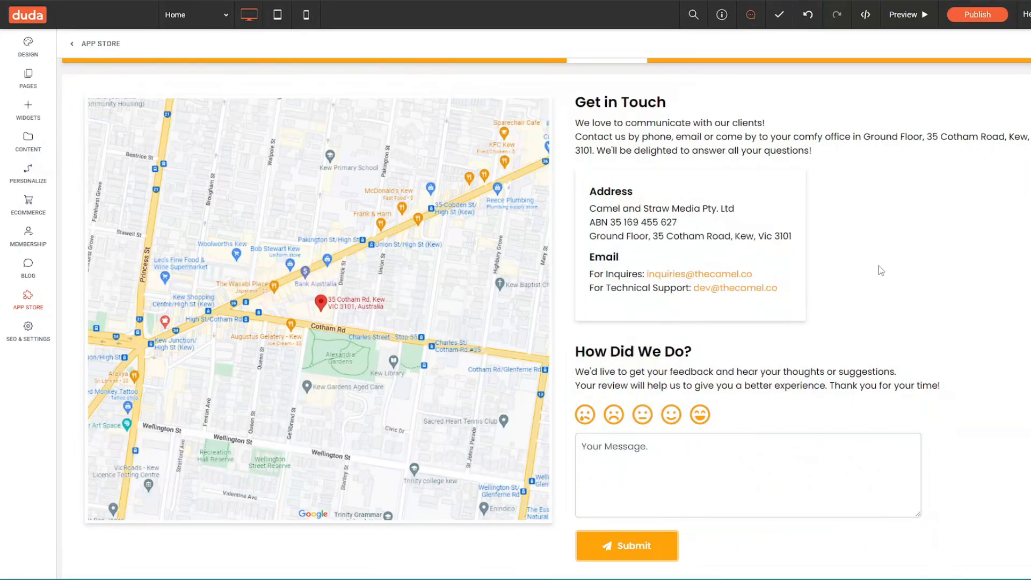
scroll(881, 270, up, 1)
scroll(879, 296, down, 1)
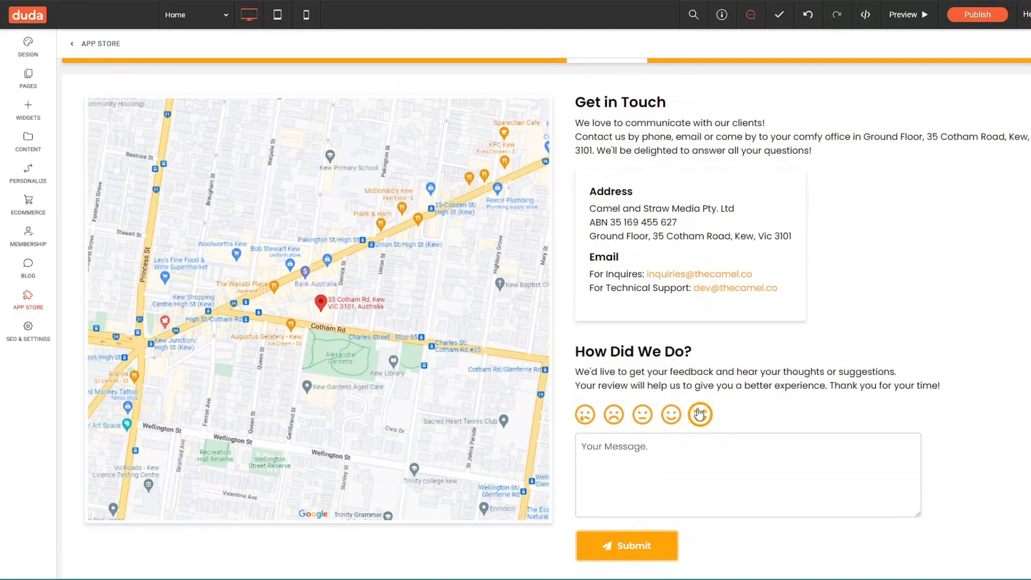